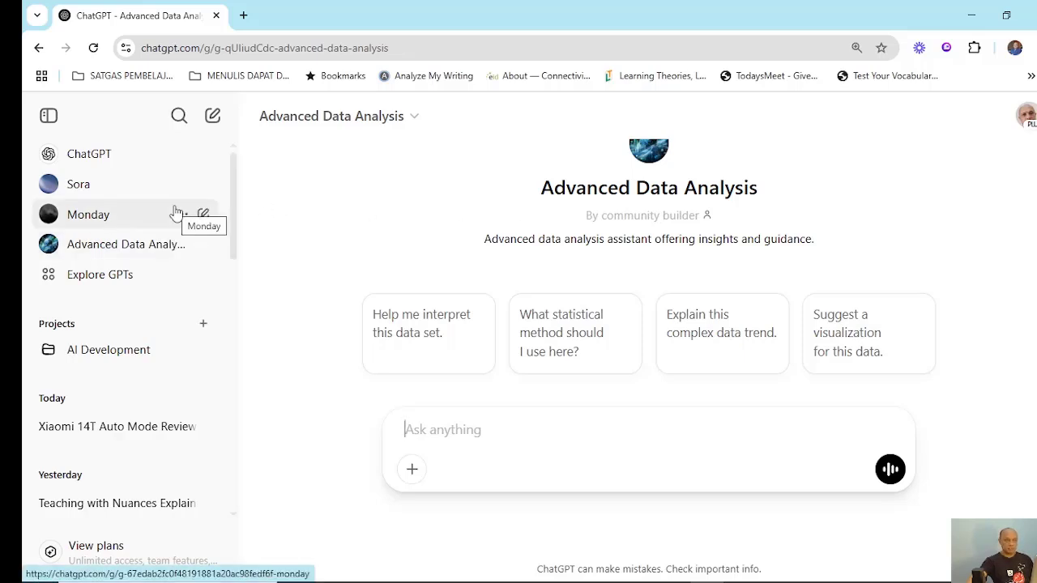
Step: Open the Advanced Data Analysis GPT
left_click(134, 251)
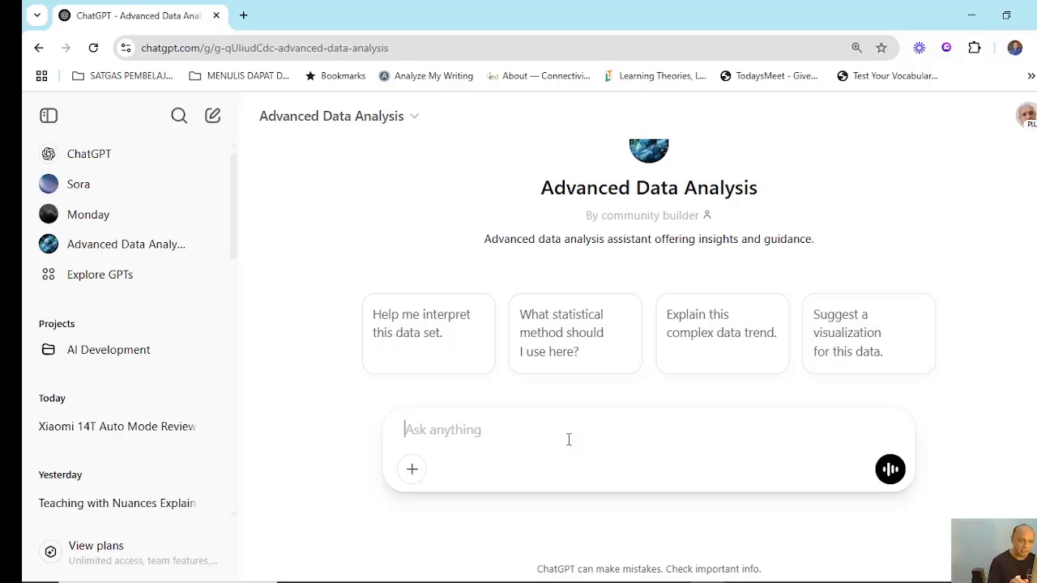
type("sAYA")
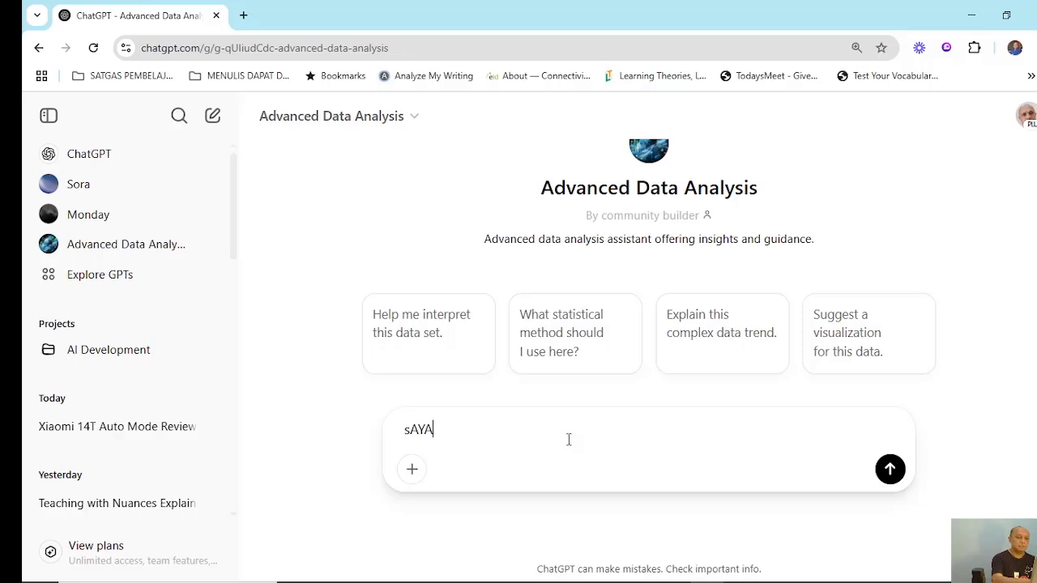
type(" SEDANG")
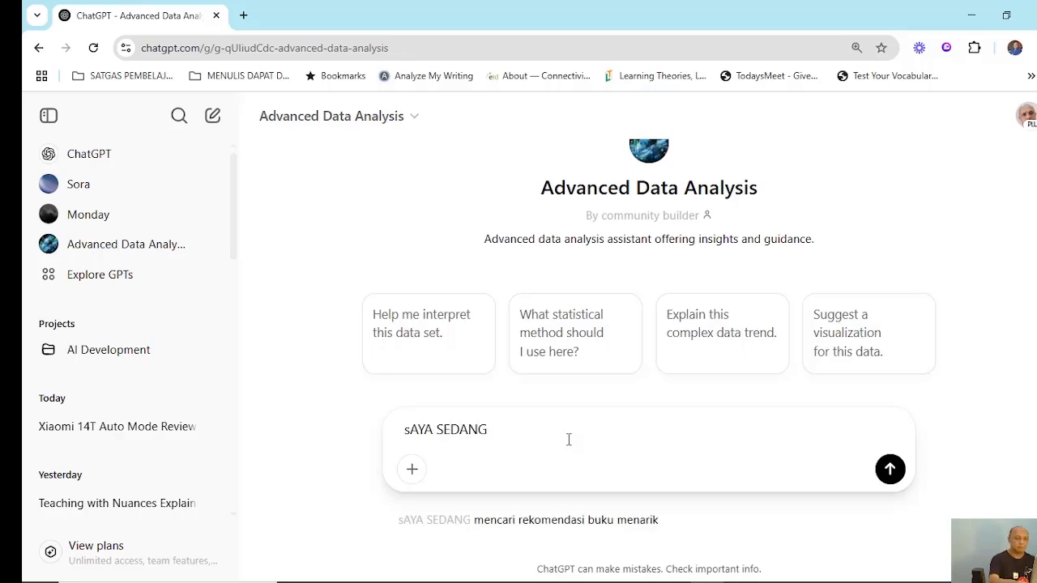
key("BackSpace")
key("BackSpace")
key("BackSpace")
key("BackSpace")
key("BackSpace")
key("BackSpace")
key("BackSpace")
key("BackSpace")
key("BackSpace")
key("BackSpace")
key("BackSpace")
Step: Begin the prompt with "Saya sedang meneliti tentang penggunaan AI oleh mahasiswa untuk mengerjakan tugas kuliah"
type("Sa")
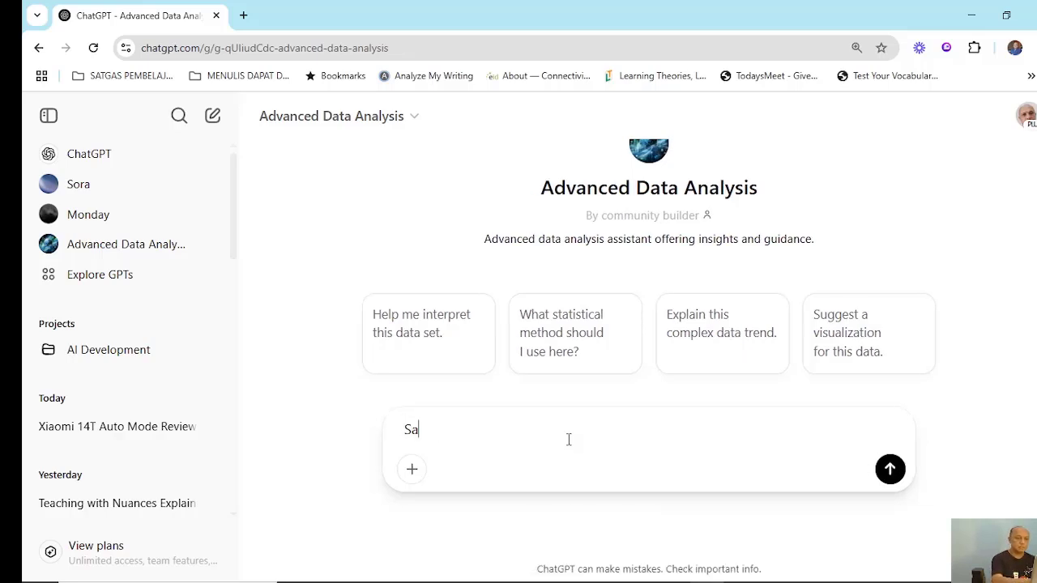
type("ya sedang m")
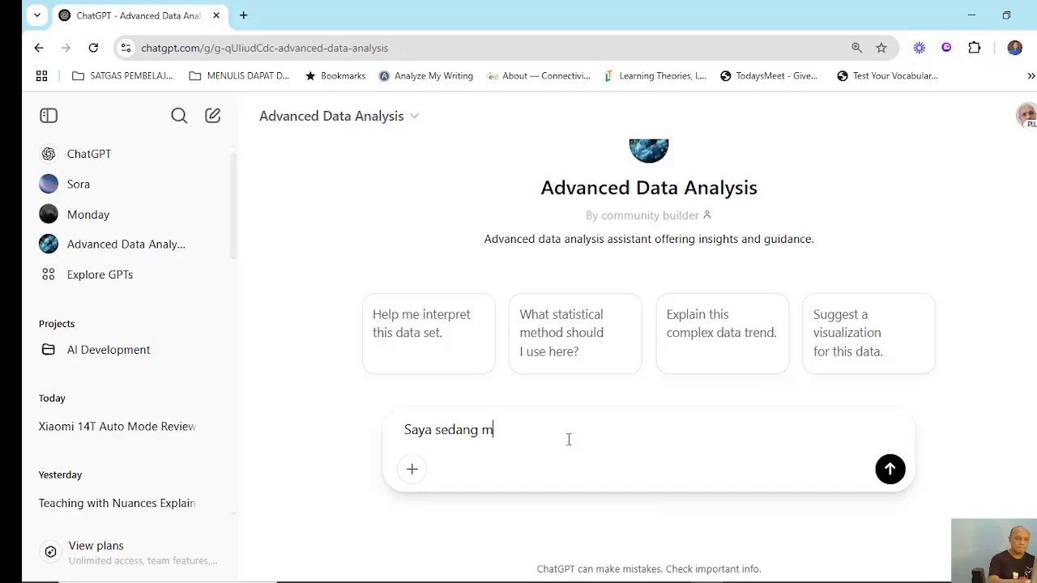
type("eneliti tentang pem")
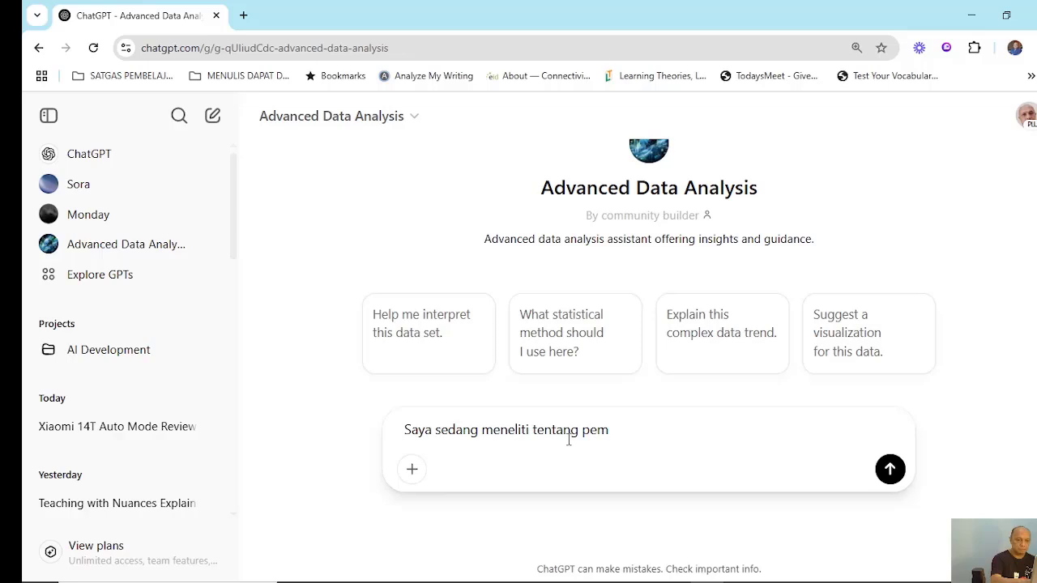
key("BackSpace")
type("nggunaan")
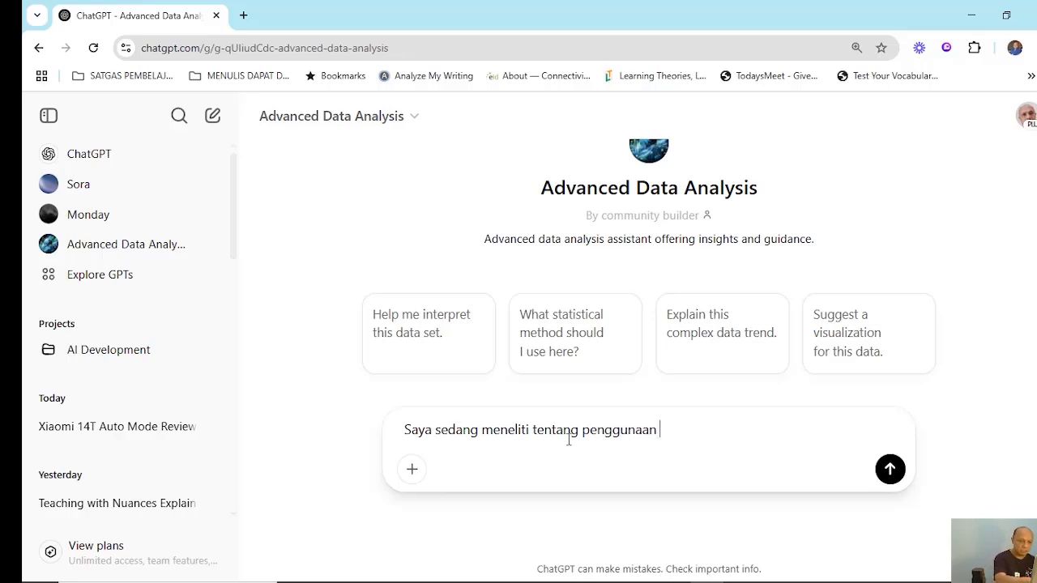
type(" AI ")
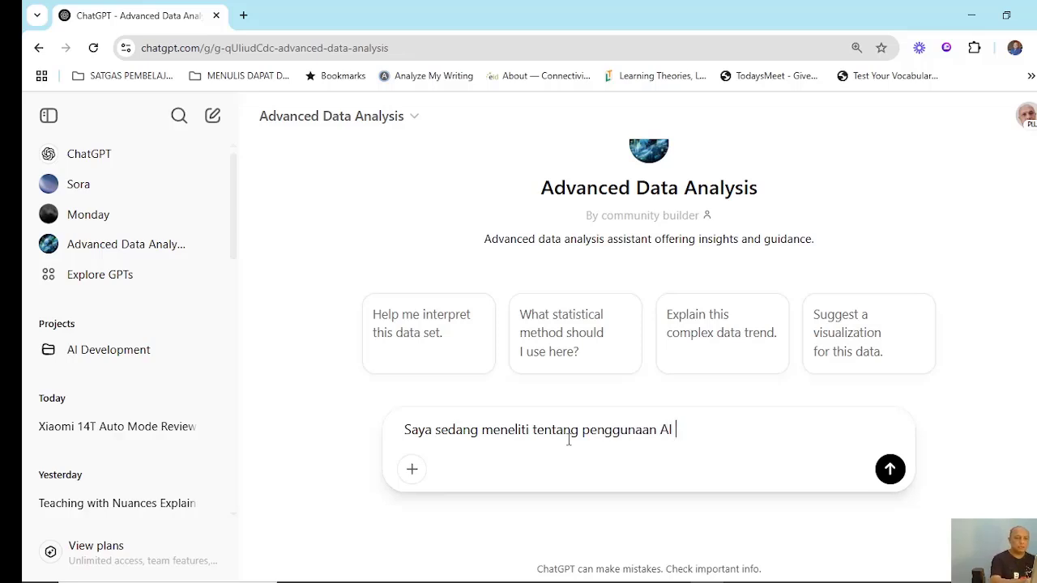
type("oleh mahasis")
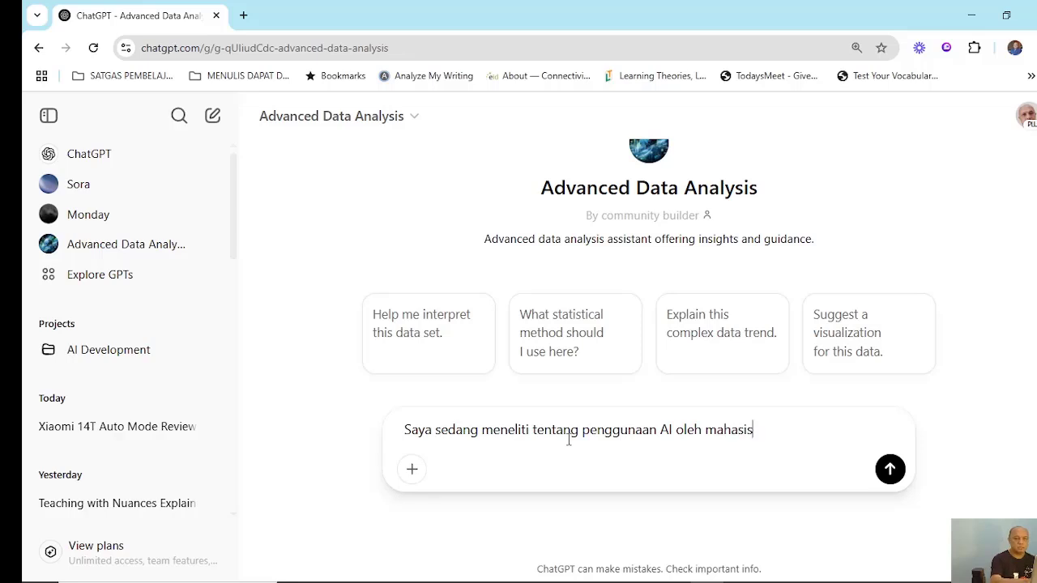
type("wa untu")
type("k")
key("BackSpace")
type("untuk mengerja")
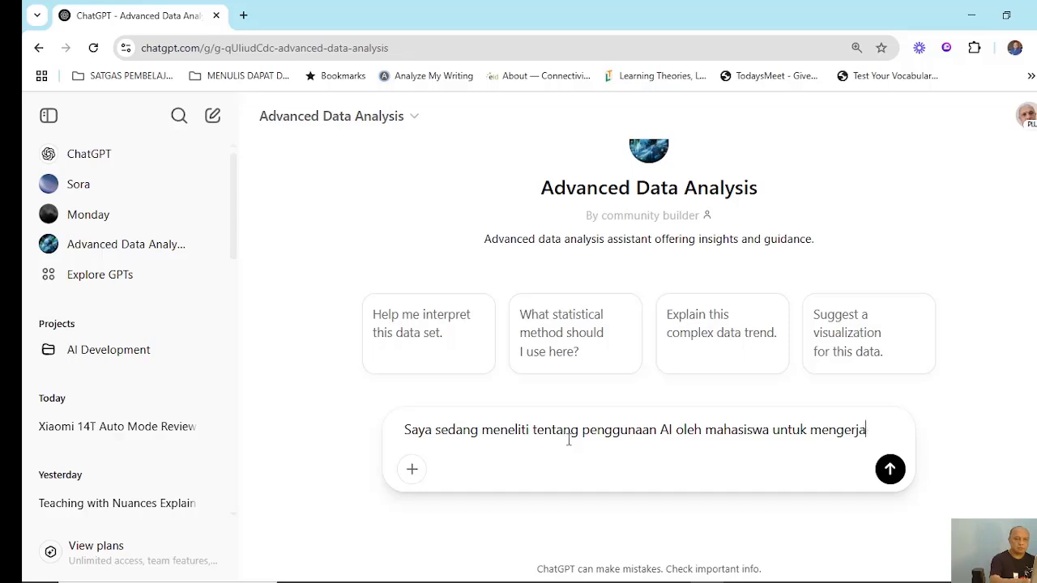
type("kan tugas")
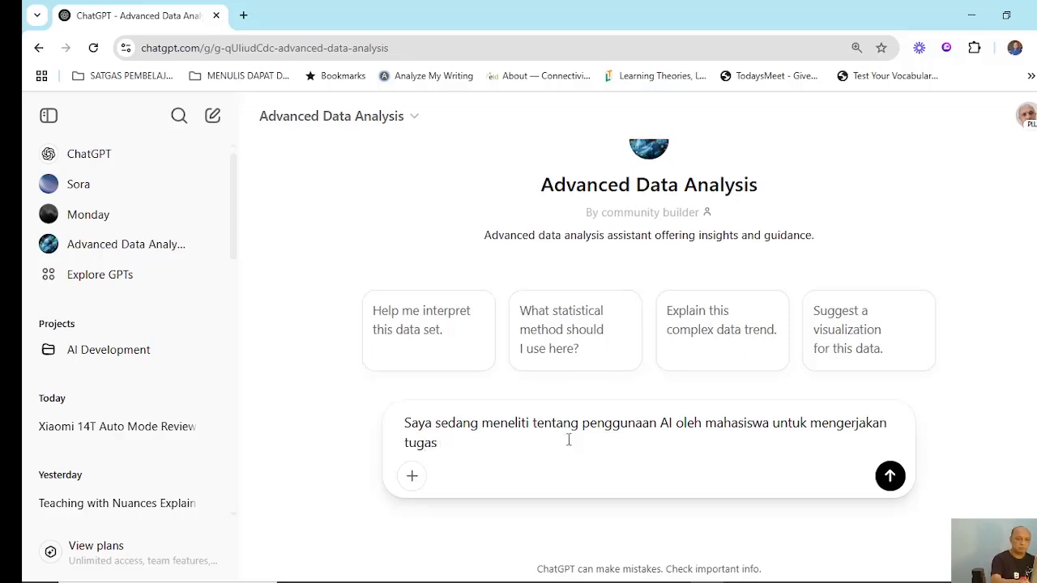
type(" kuliah")
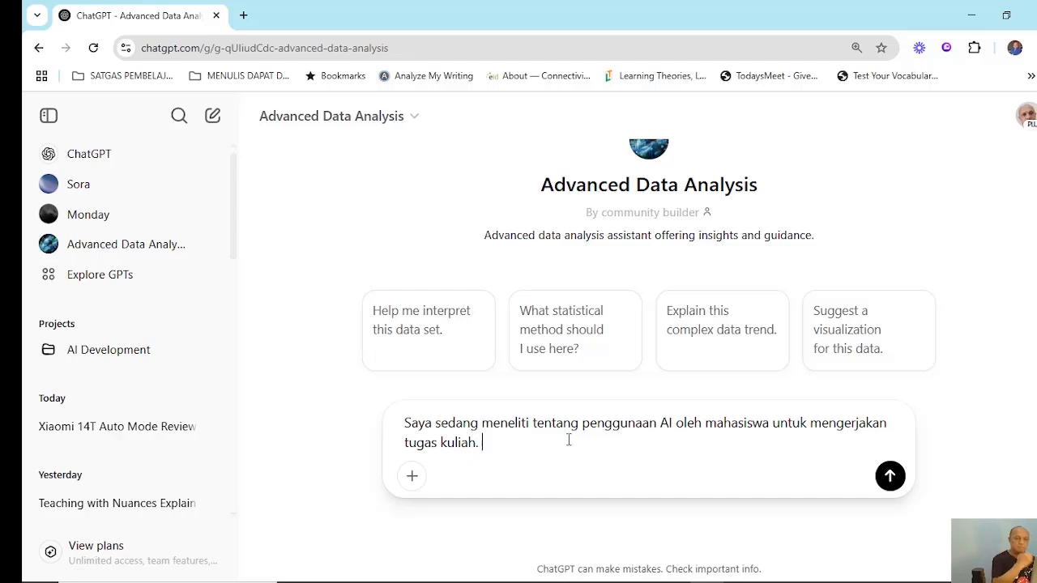
Step: End the prompt's first sentence with a period and add "Anda berperan sebagai seorang analis handal. Saya akan"
type(". And")
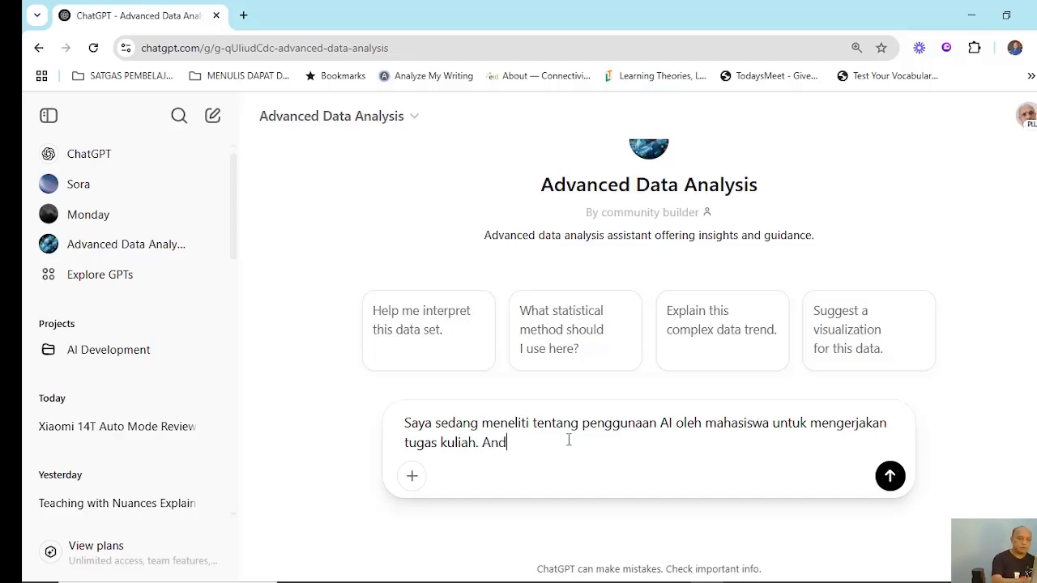
type("a berperan")
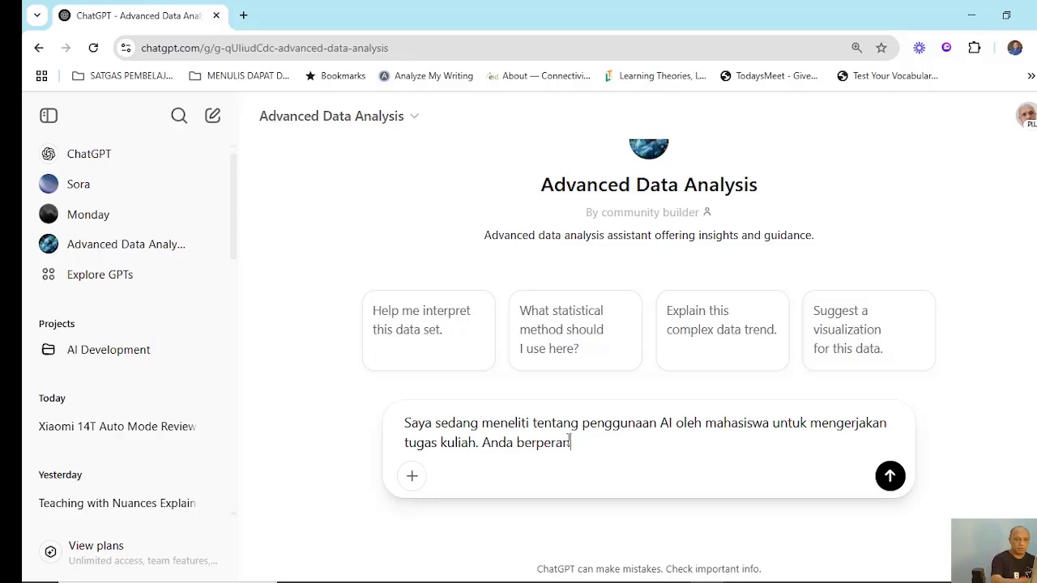
type(" sebagai seora")
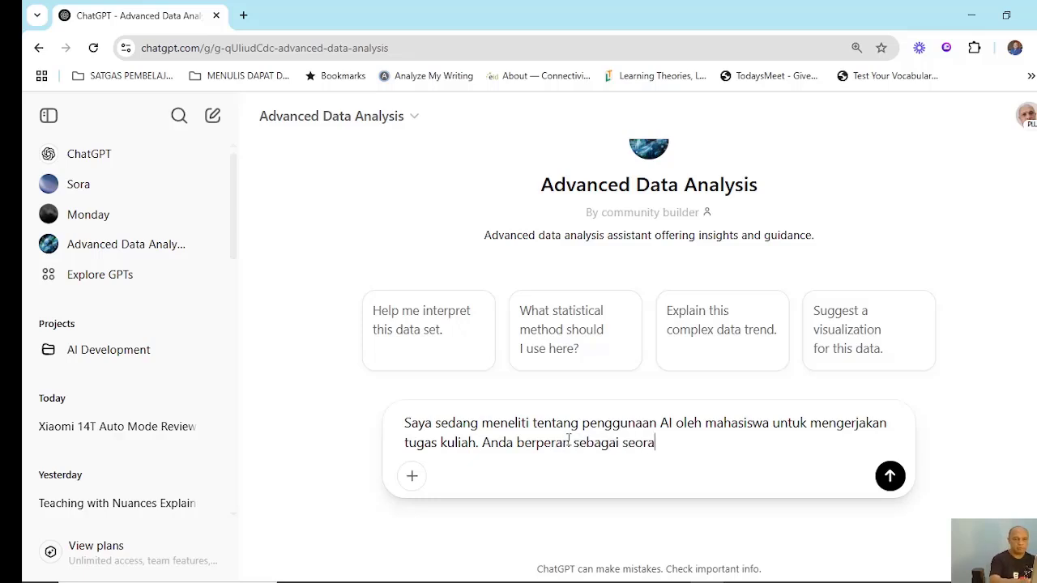
type("ng analis handa")
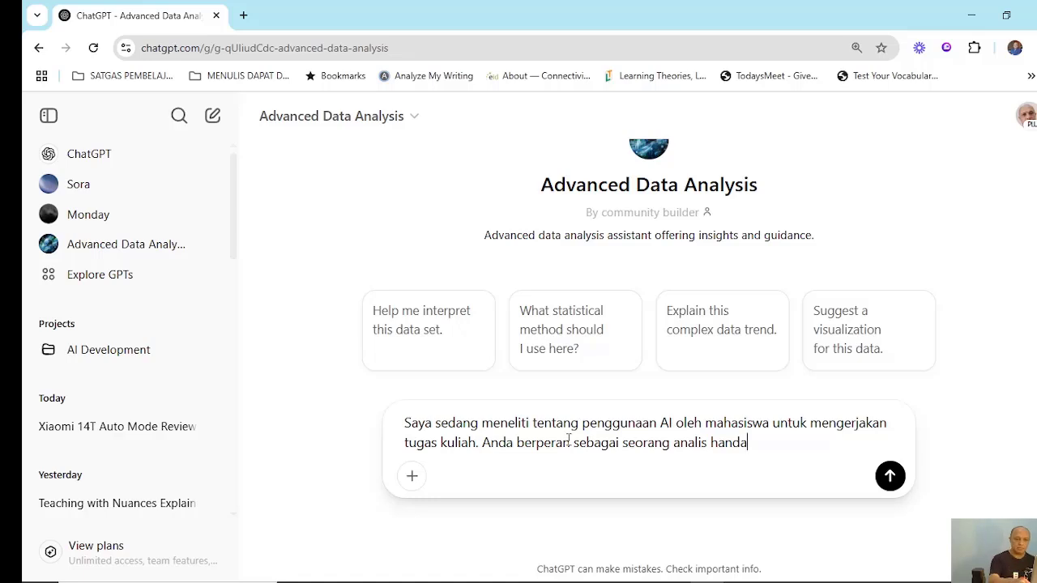
type("l. Saya akan ")
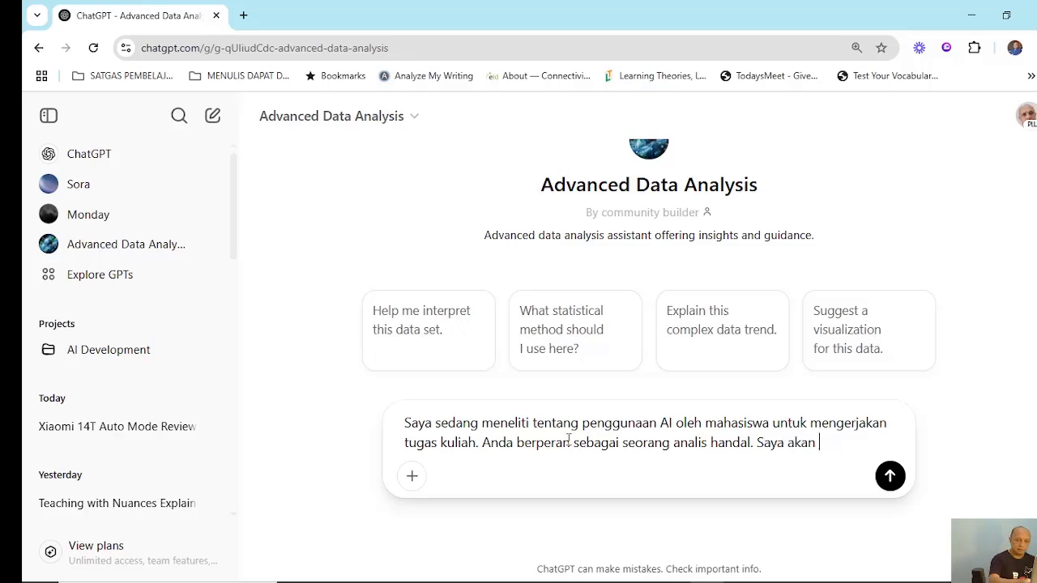
Step: Complete the prompt's attachment sentence with "melampirkan sepuluh transkrip/laporan tertulis dari para mahasiswa." and begin the instruction with "Lakuk"
type("melampirkan ")
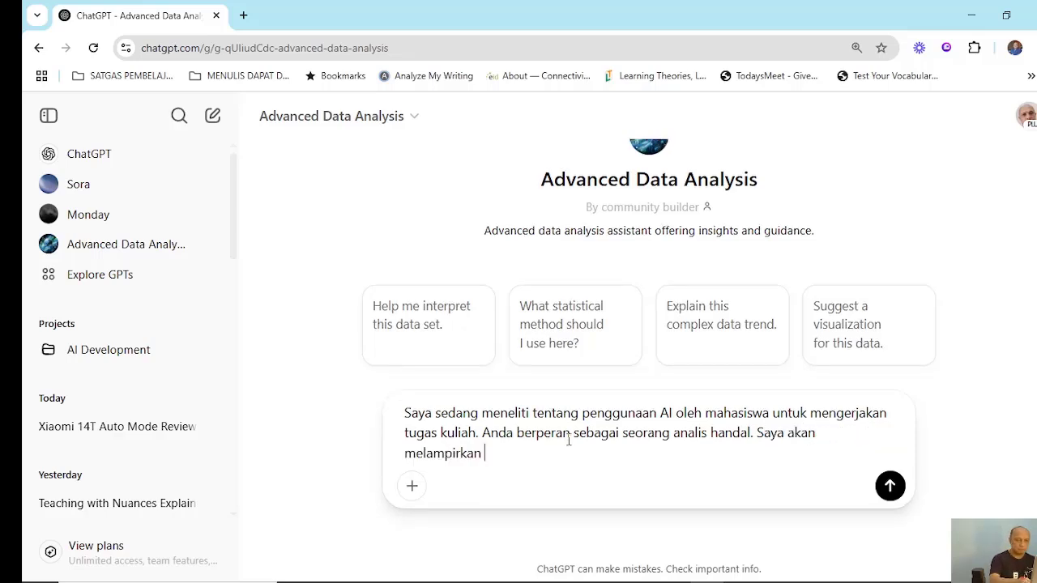
type("sepuluh")
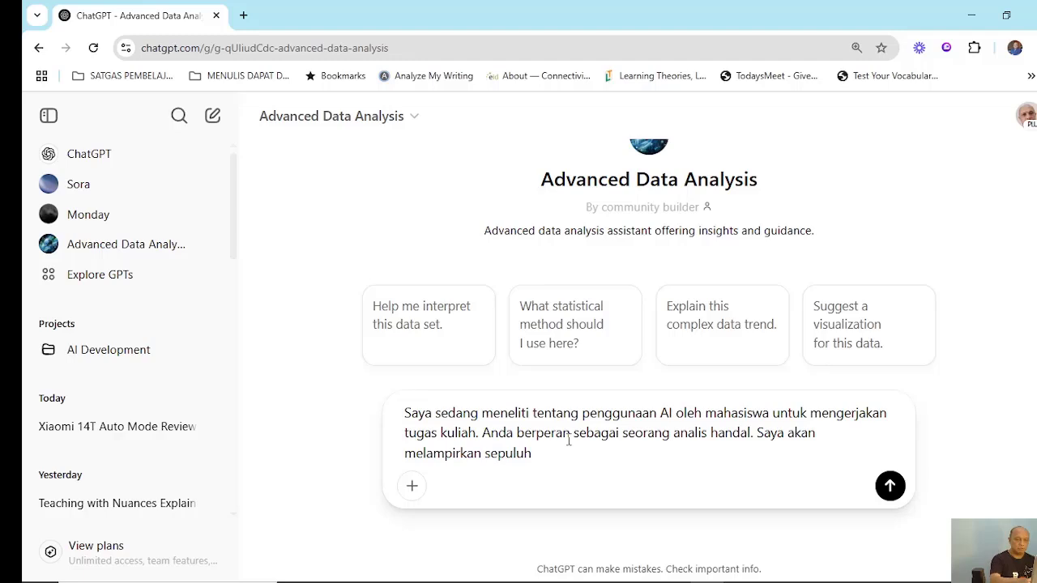
type(" transkrip/")
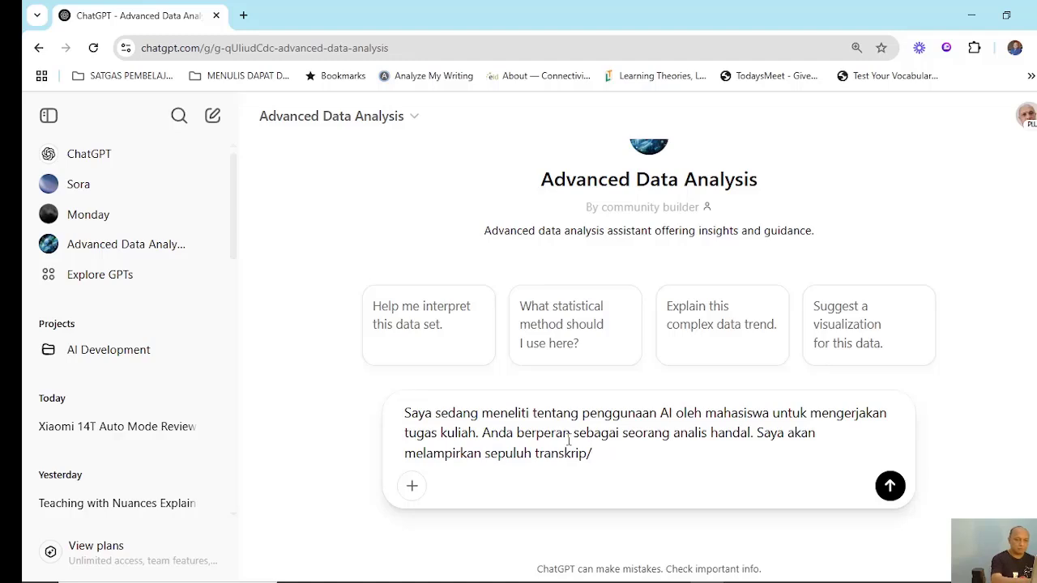
type("laporan tertu")
type("s dari ")
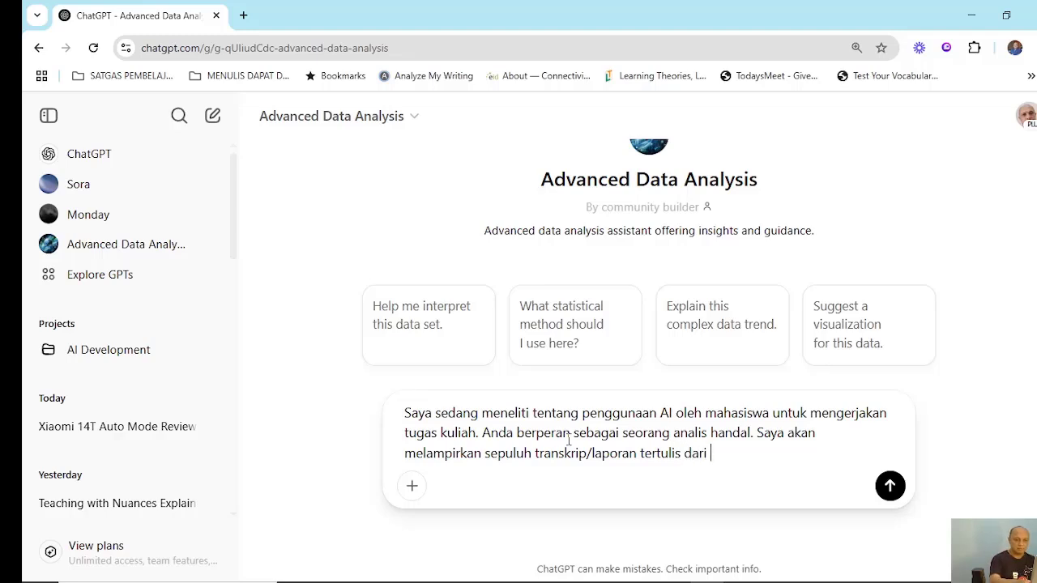
type("para mahasis")
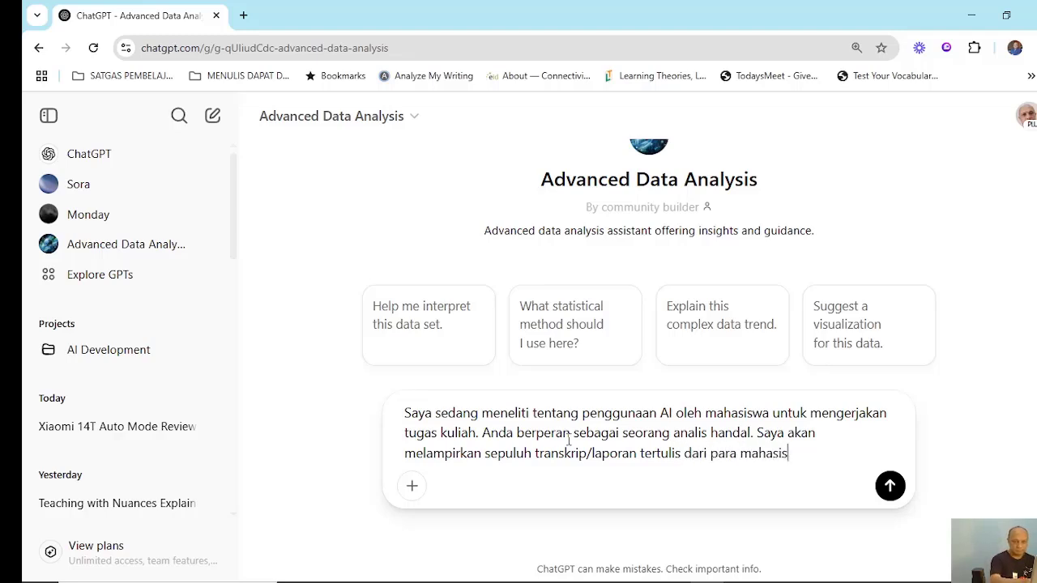
type("wa. Lakuk")
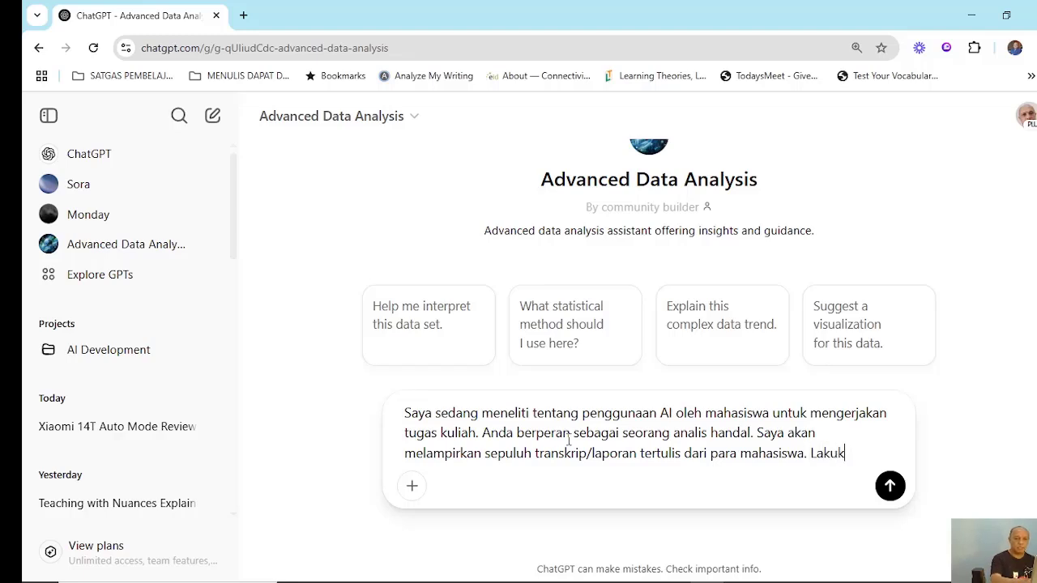
Step: Complete the prompt's analysis instruction so it reads "Lakukan coding sehingga muncul tema-temanya"
type("an an")
key("BackSpace")
key("BackSpace")
key("BackSpace")
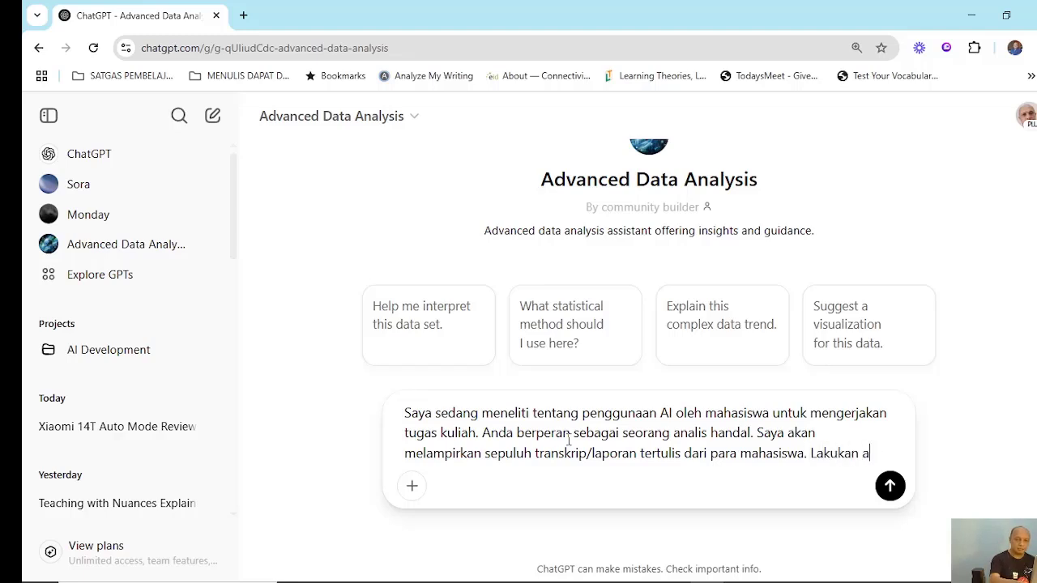
type("coding")
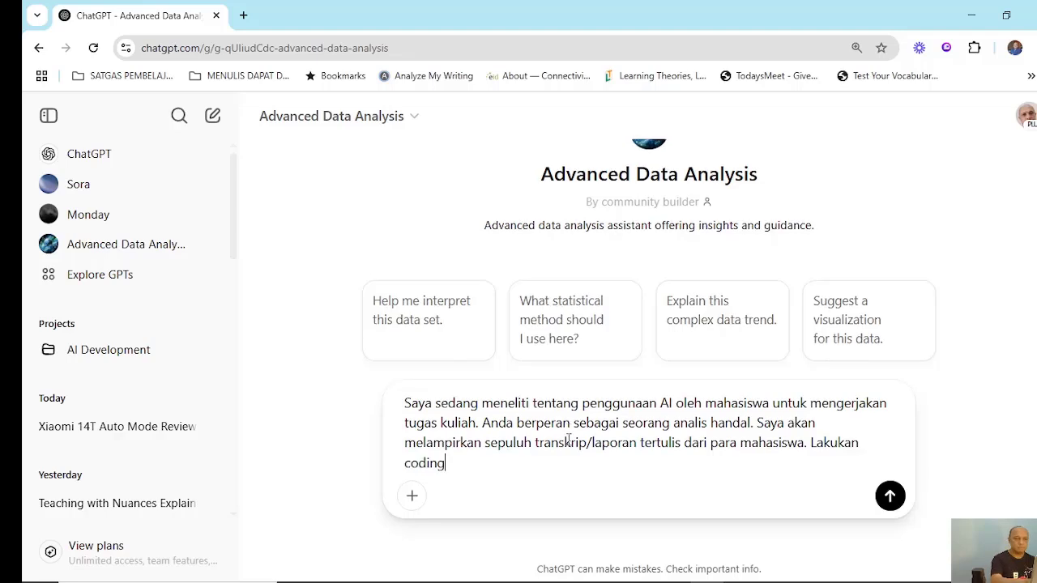
type(" sehingga ")
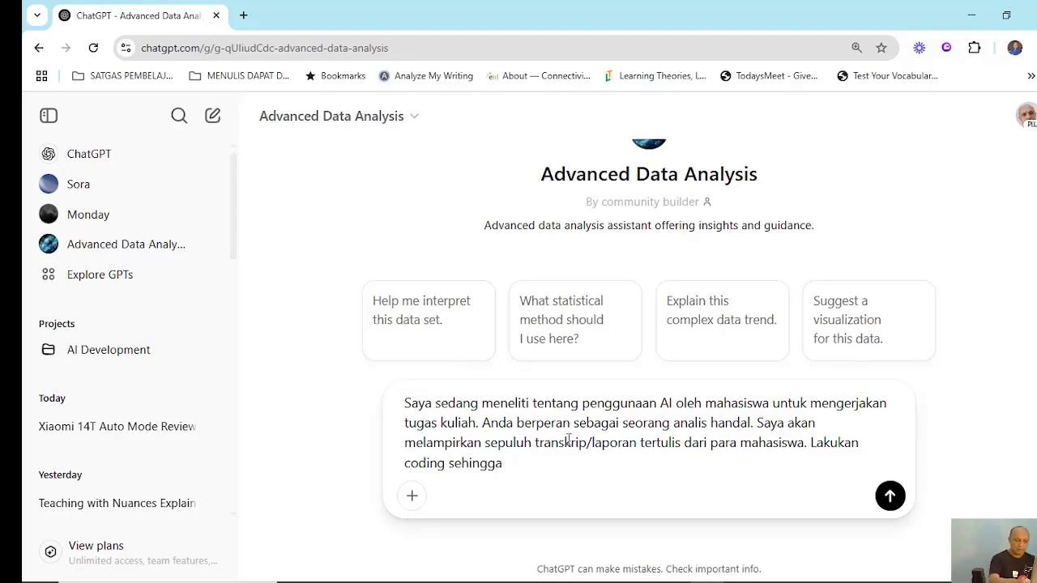
type("muncul tema")
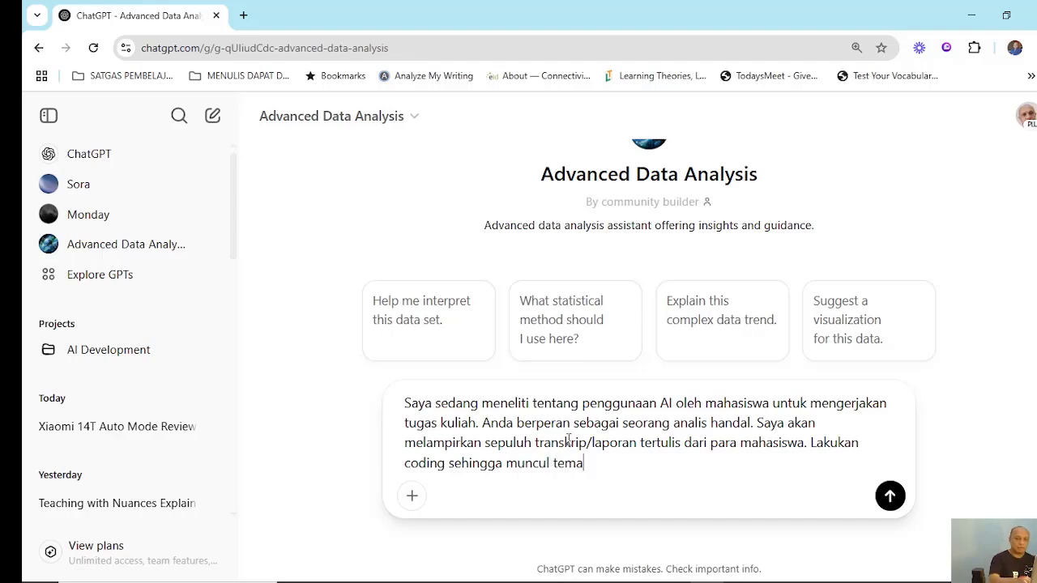
type("-temanya")
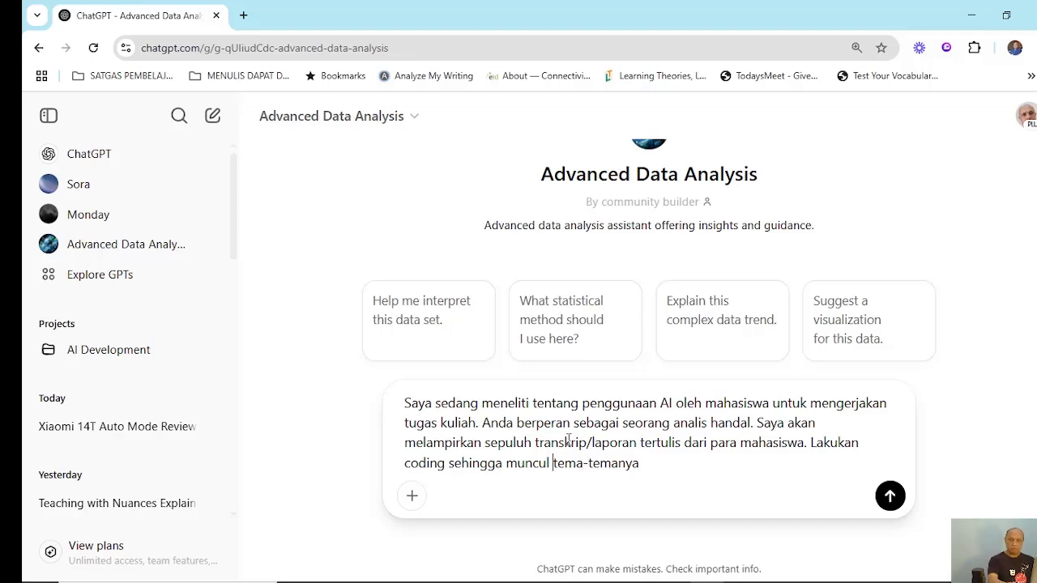
Step: Insert "open" before "coding" and "dan lanjutkan dengan thematic coding" before "sehingga" in the prompt's analysis instruction
key("ctrl+Left")
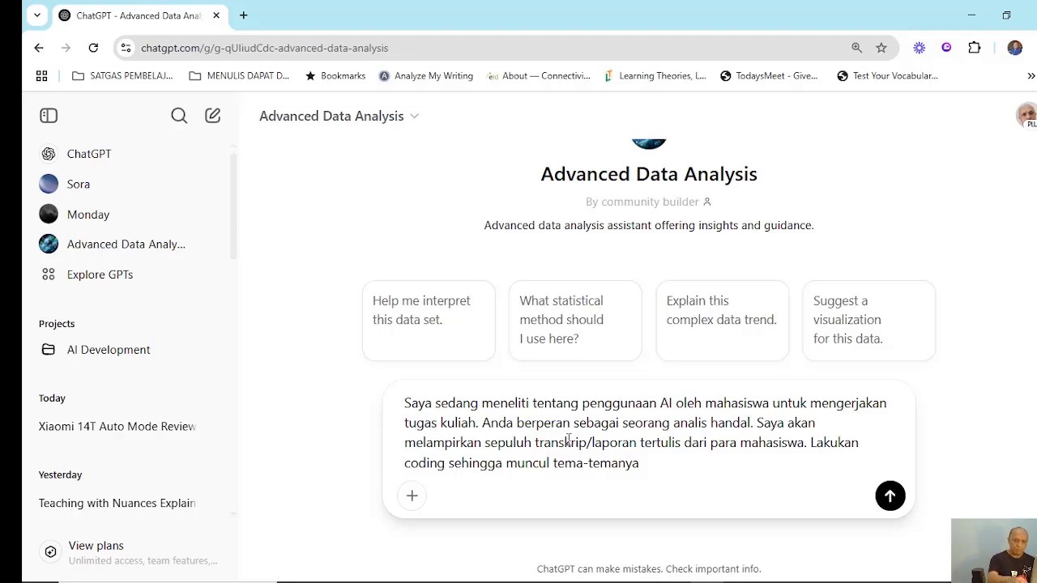
type("open")
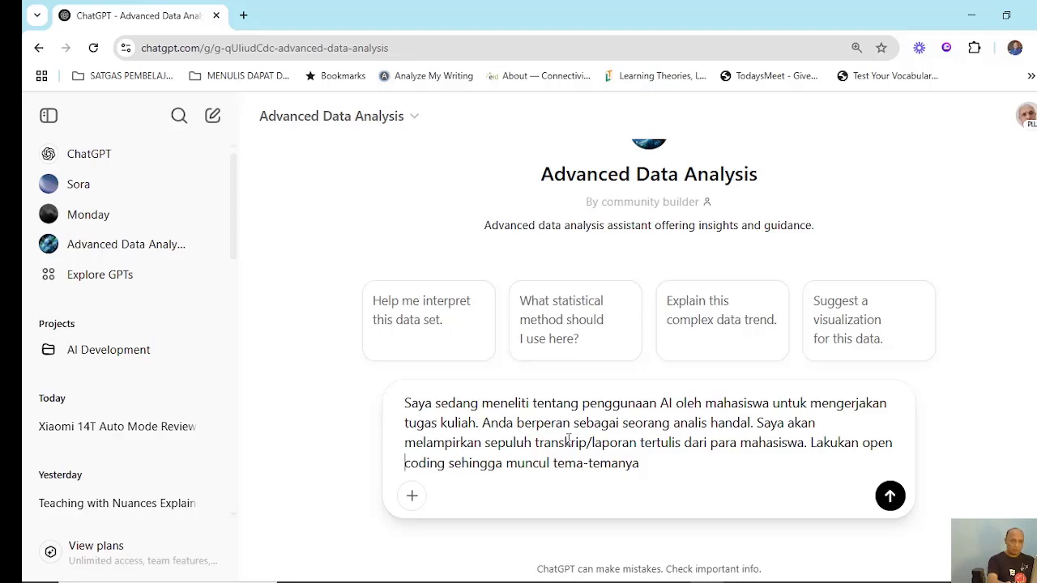
type("dan lanjutkan ")
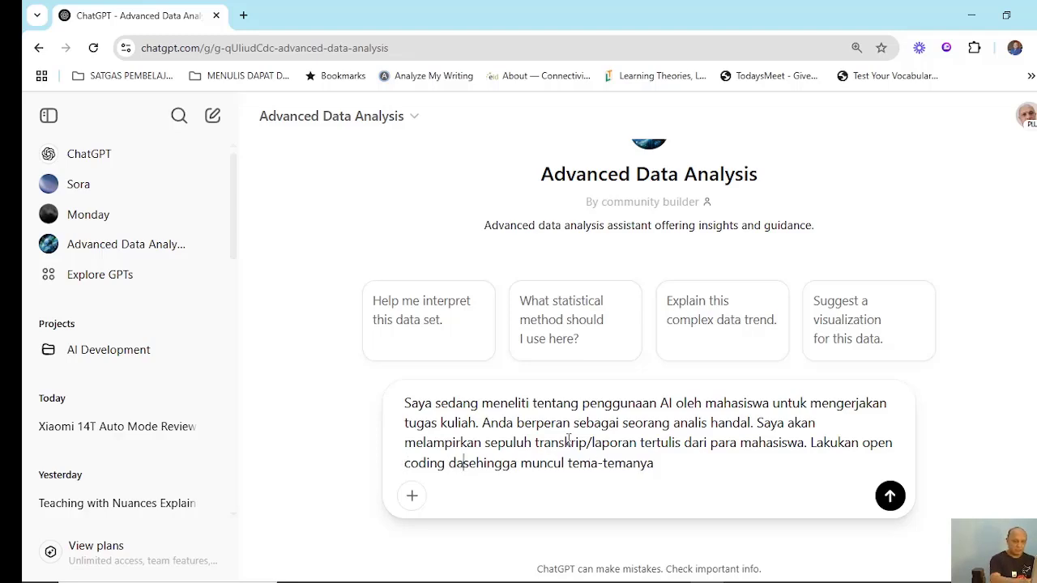
type("dengan themat")
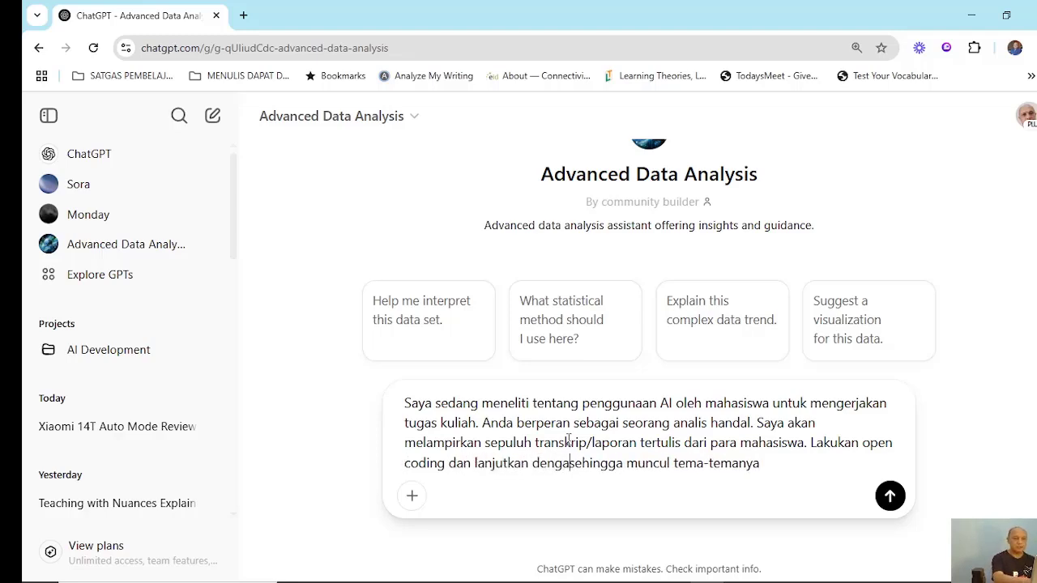
type("ic coding")
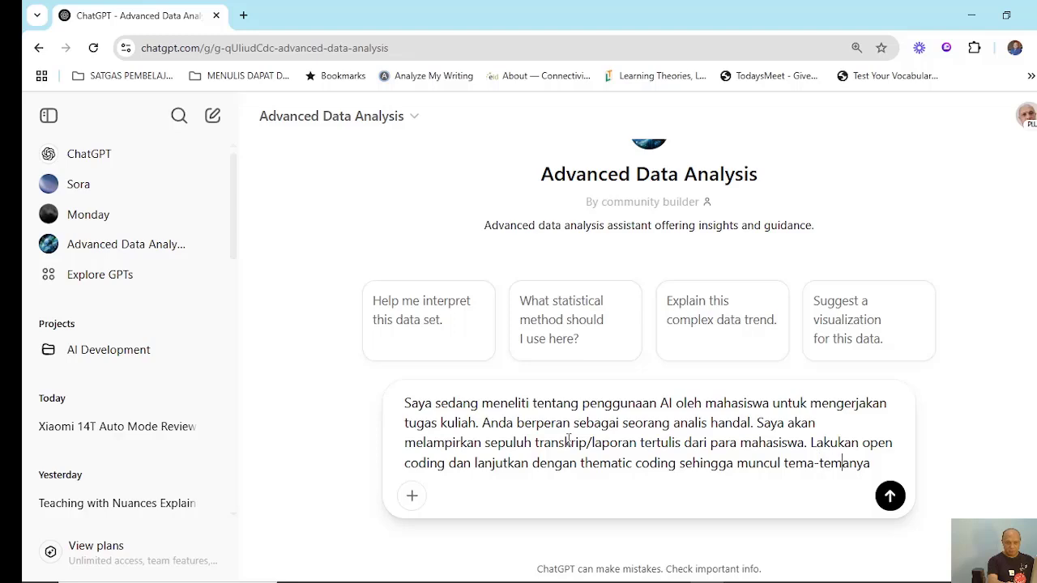
Step: Change "tema-temanya" at the end of the prompt to "tema-tema utamanya"
key("Right")
type("utamanya")
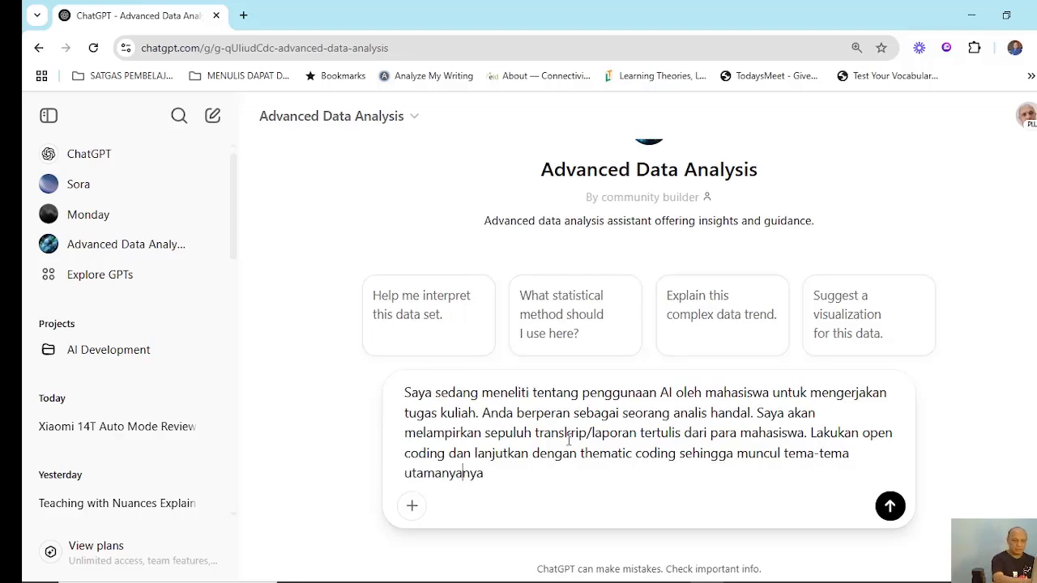
key("shift+Right")
key("shift+Right")
key("shift+Right")
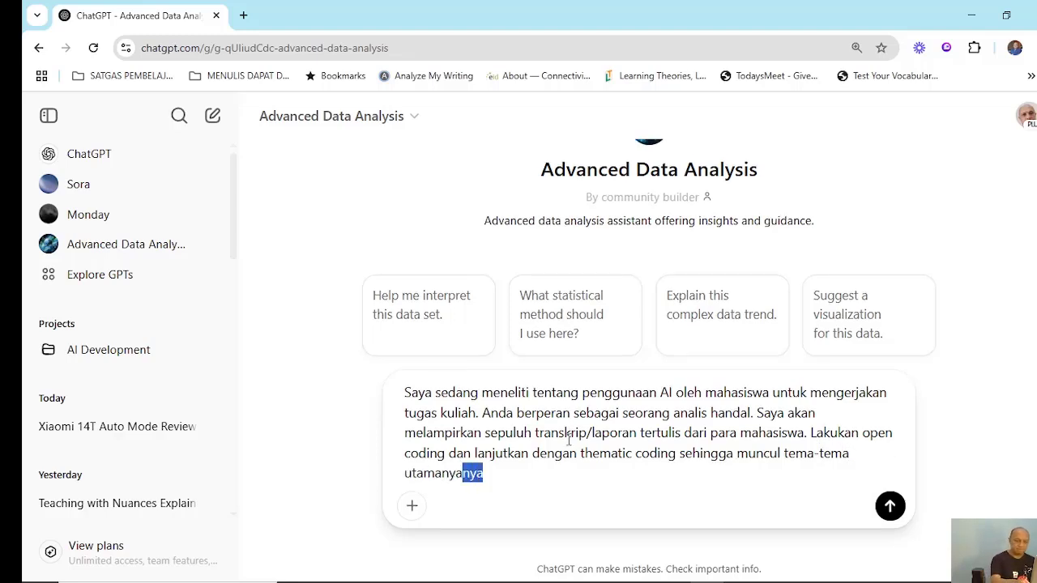
key("BackSpace")
Step: End the prompt's analysis instruction with a period and add the sentence "Sajikan dalam bentuk tabel."
type(". Sajikan da")
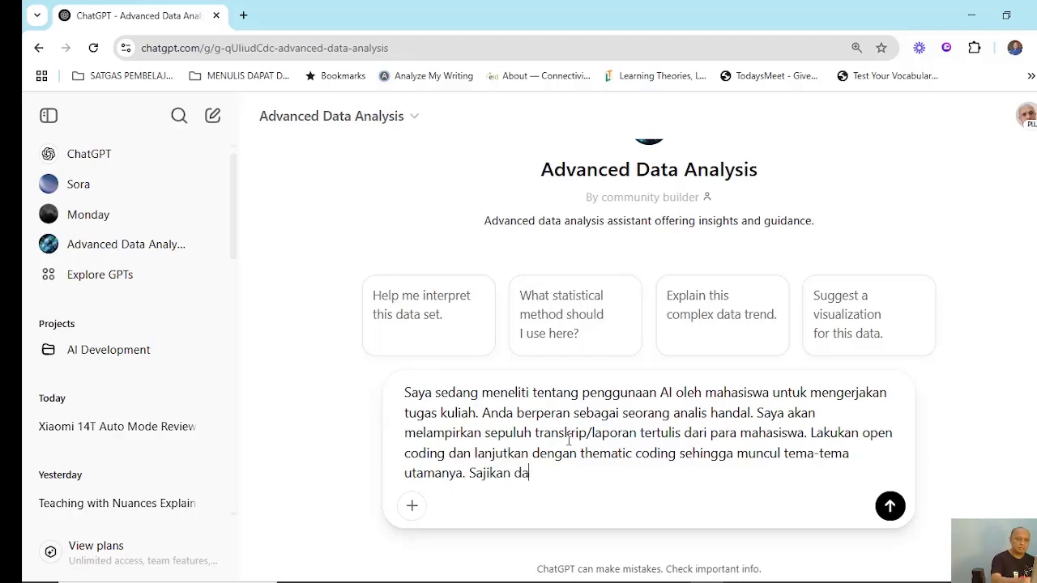
type("lam bentuk tya")
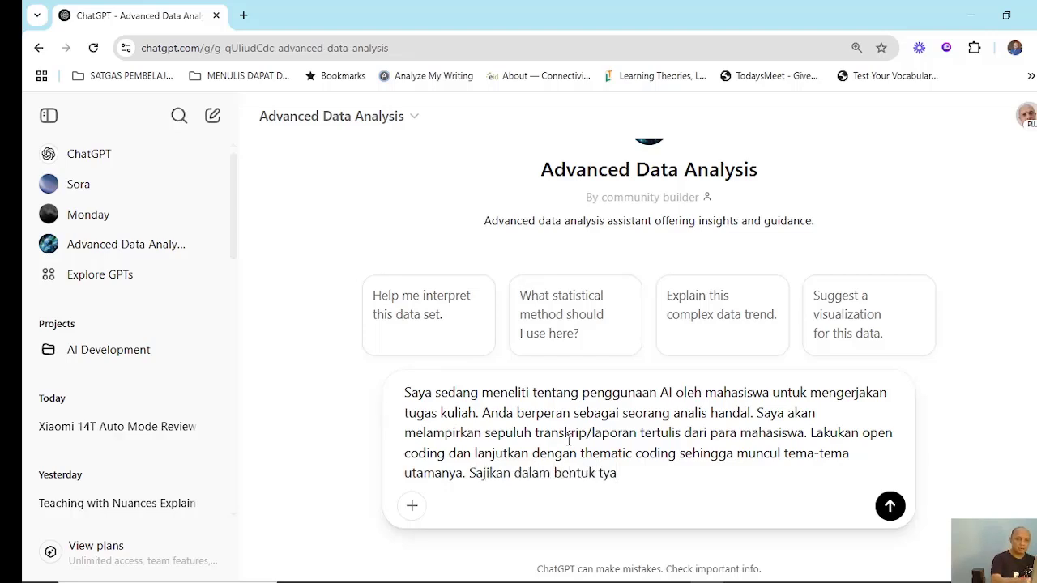
key("BackSpace")
key("BackSpace")
type("abel.")
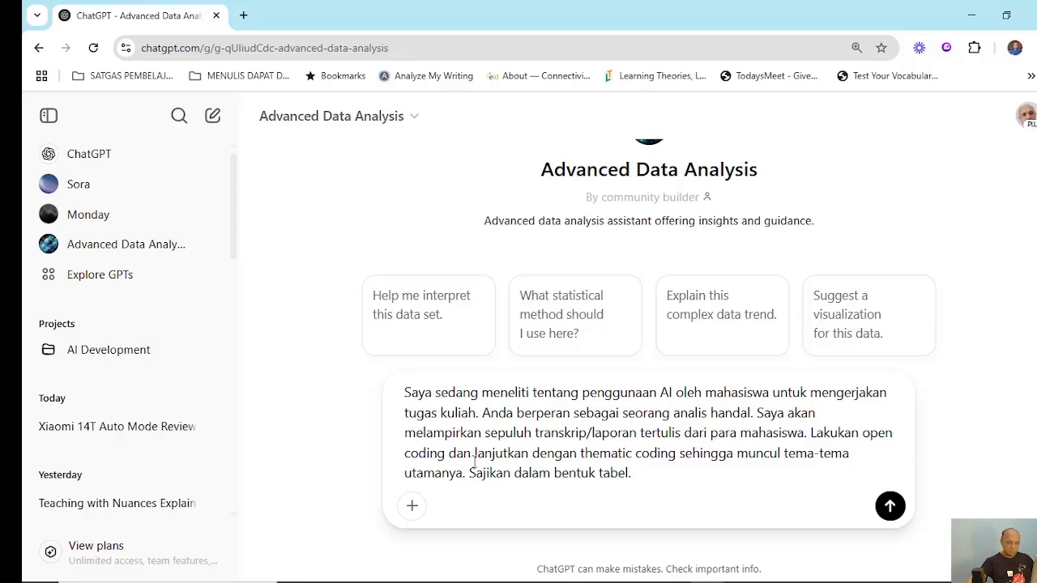
Step: Start a file upload from the computer and open the DATA folder inside STUDENT TEACHING WITH AI
left_click(411, 510)
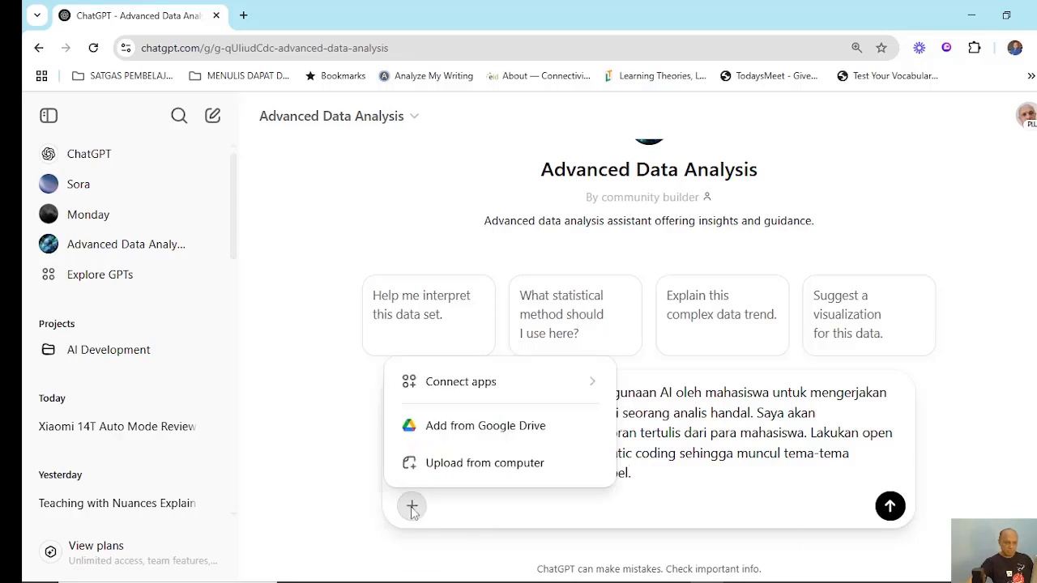
left_click(435, 473)
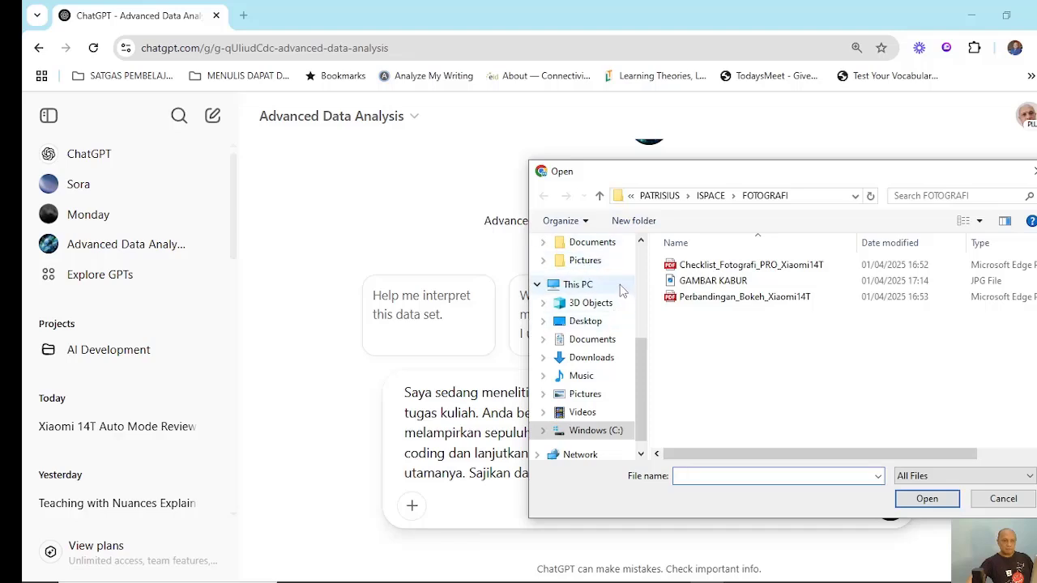
left_click_drag(638, 364, 636, 276)
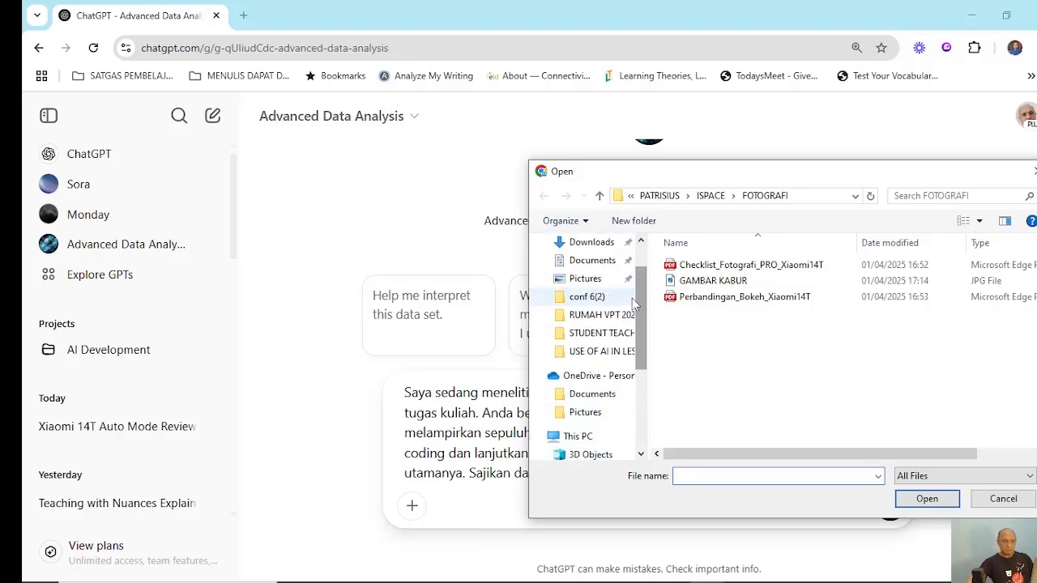
left_click(607, 336)
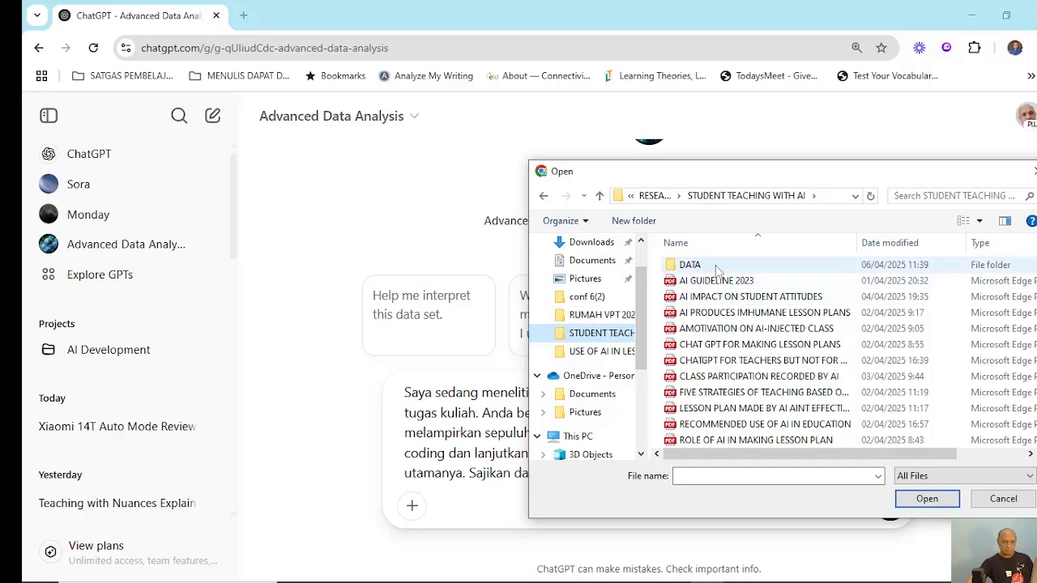
left_click(717, 270)
double_click(717, 270)
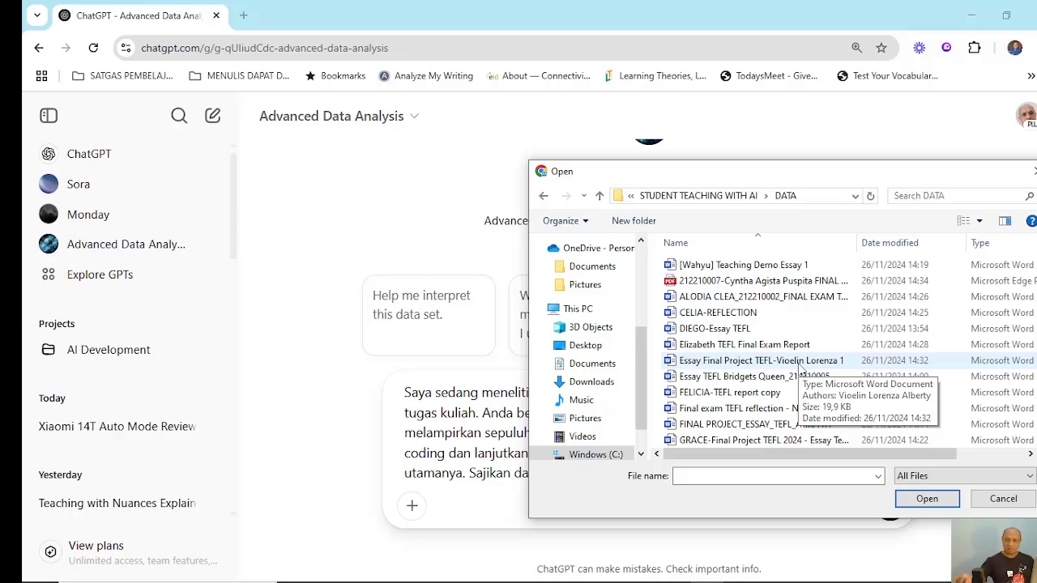
Step: Attach the first ten student report files in the DATA folder to the prompt and submit it
left_click(766, 268)
left_click(770, 284, "ctrl")
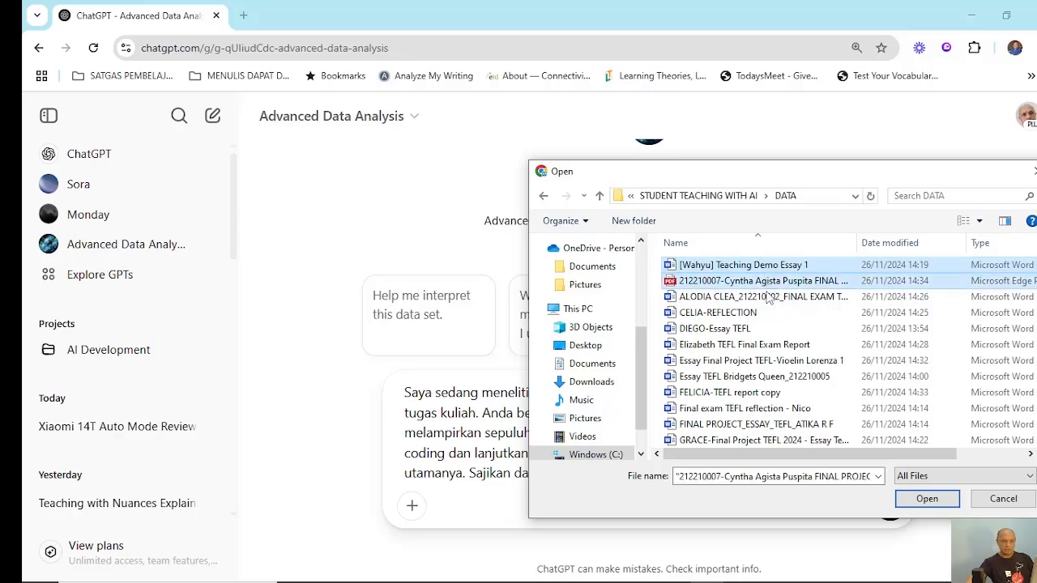
left_click(768, 300, "ctrl")
left_click(758, 318, "ctrl")
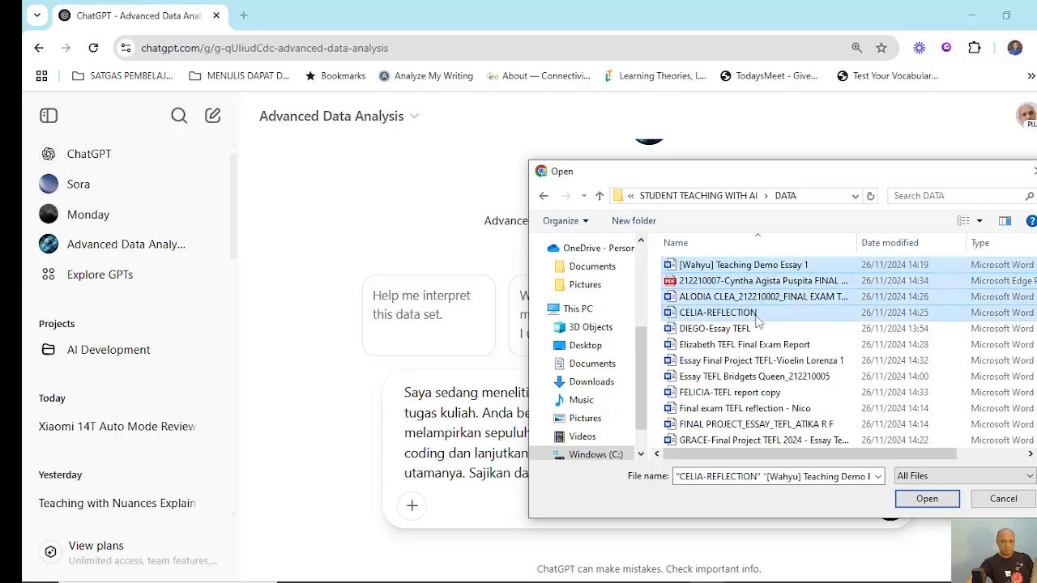
left_click(758, 329, "ctrl")
left_click(756, 345, "ctrl")
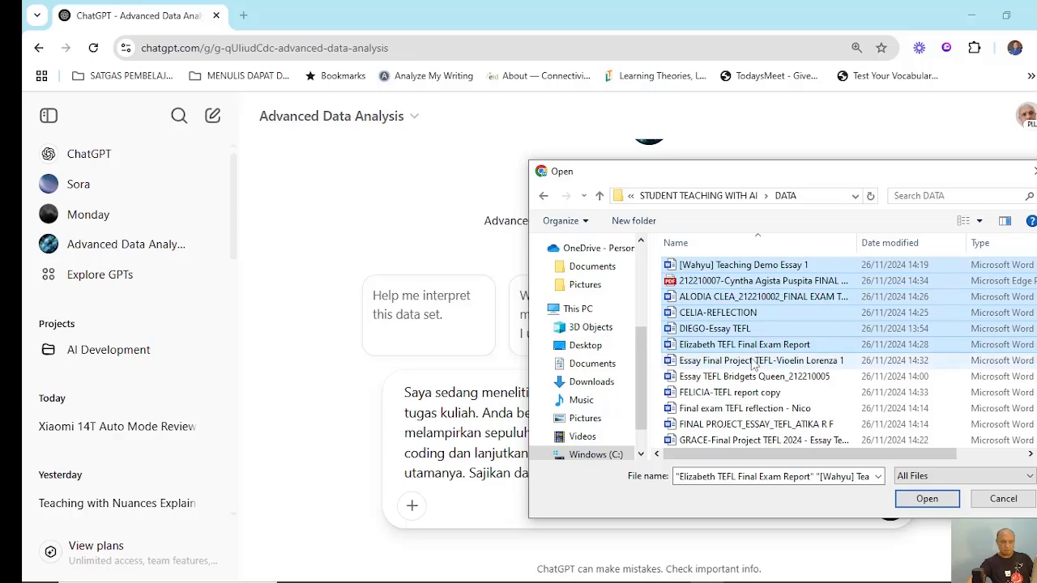
left_click(754, 363, "ctrl")
left_click(754, 377, "ctrl")
left_click(755, 393, "ctrl")
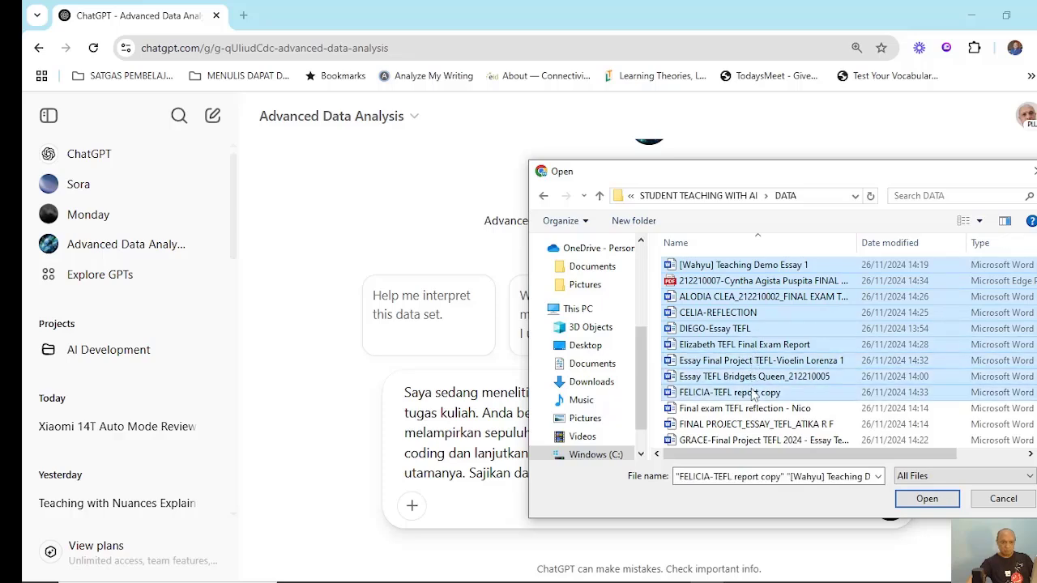
left_click(752, 409, "ctrl")
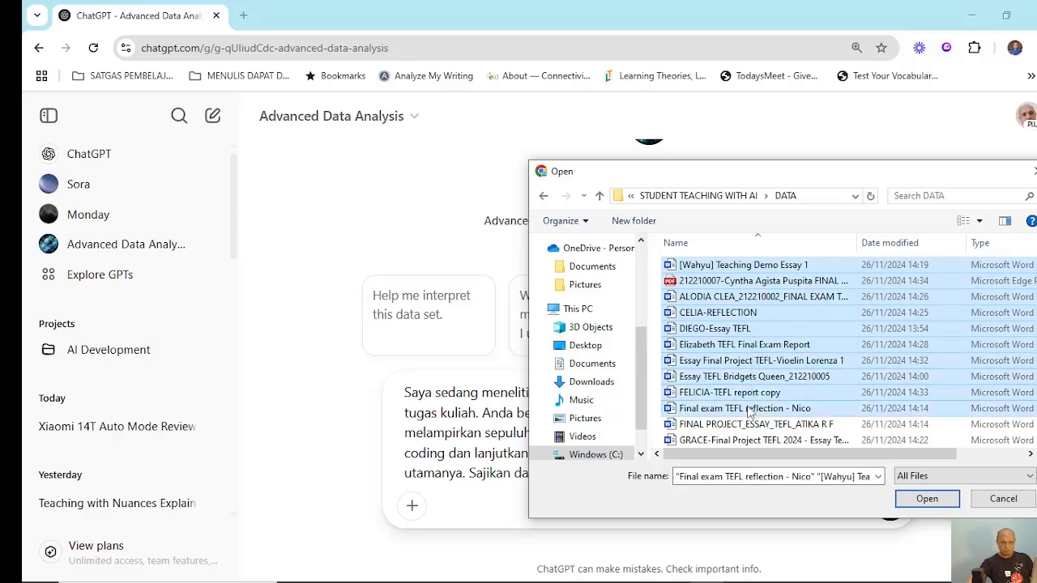
left_click(916, 496)
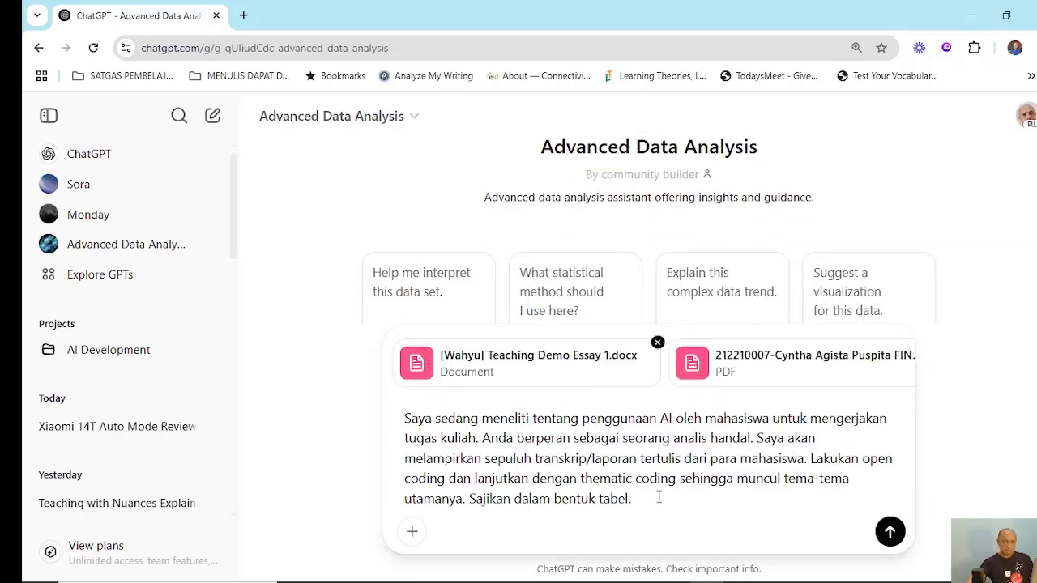
mouse_move(900, 581)
left_click(890, 532)
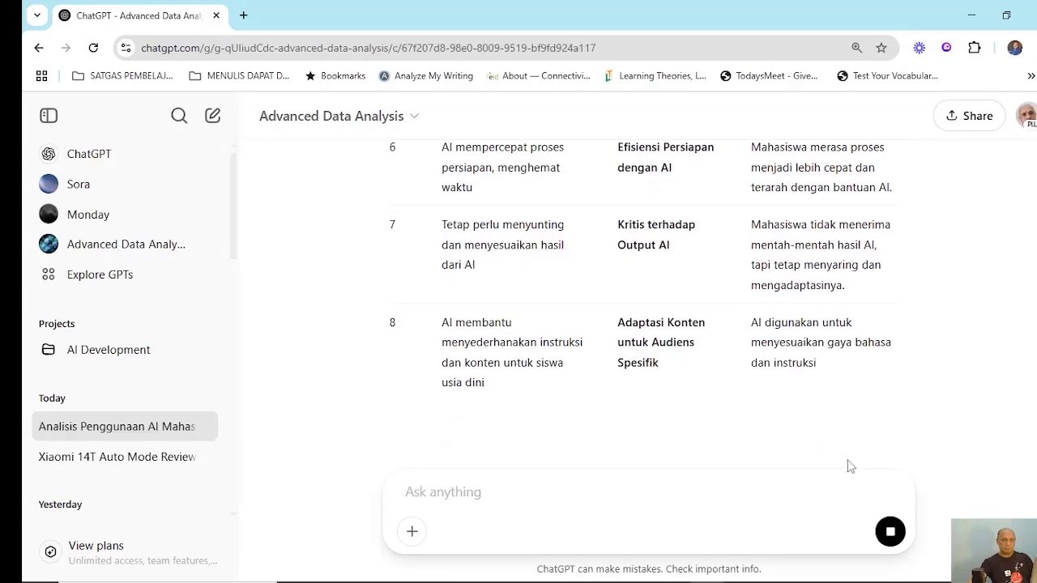
Step: Examine the open codes, thematic codes and theme explanations in the generated table, through to the closing offer of further coding
scroll(849, 465, "up", 10)
scroll(850, 465, "up", 2)
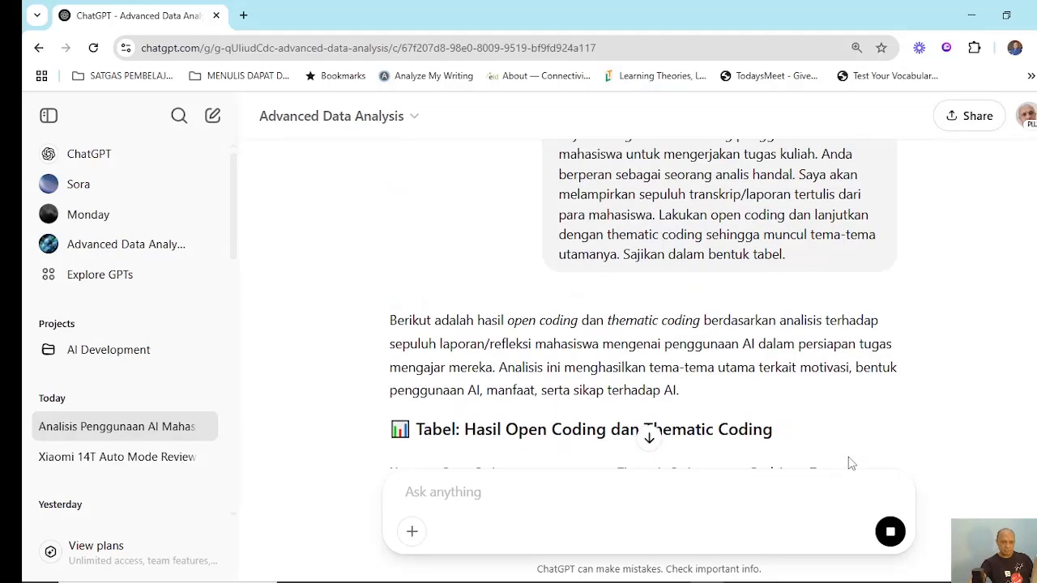
scroll(848, 461, "down", 3)
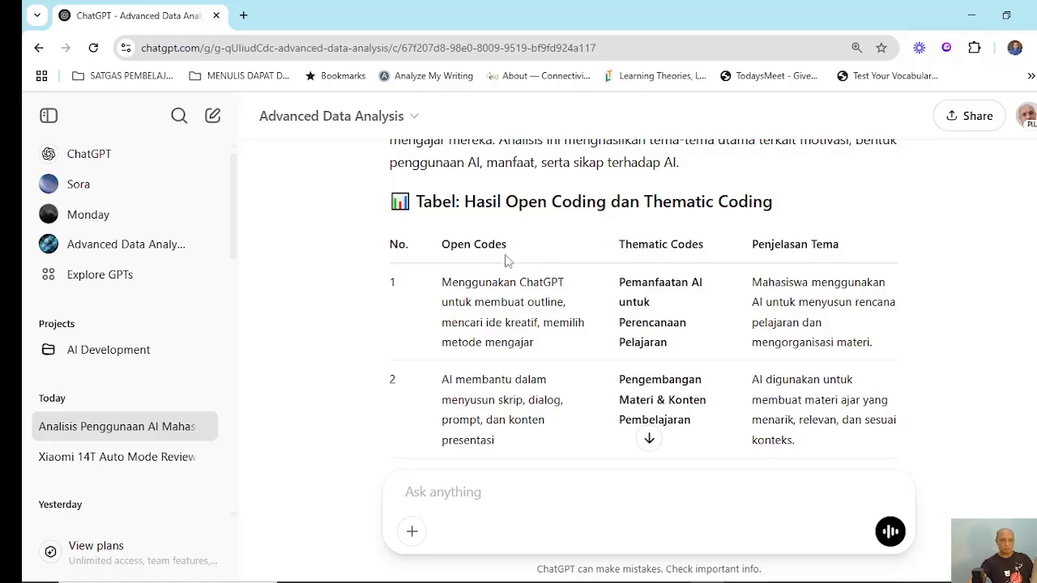
scroll(506, 349, "down", 3)
scroll(505, 350, "down", 10)
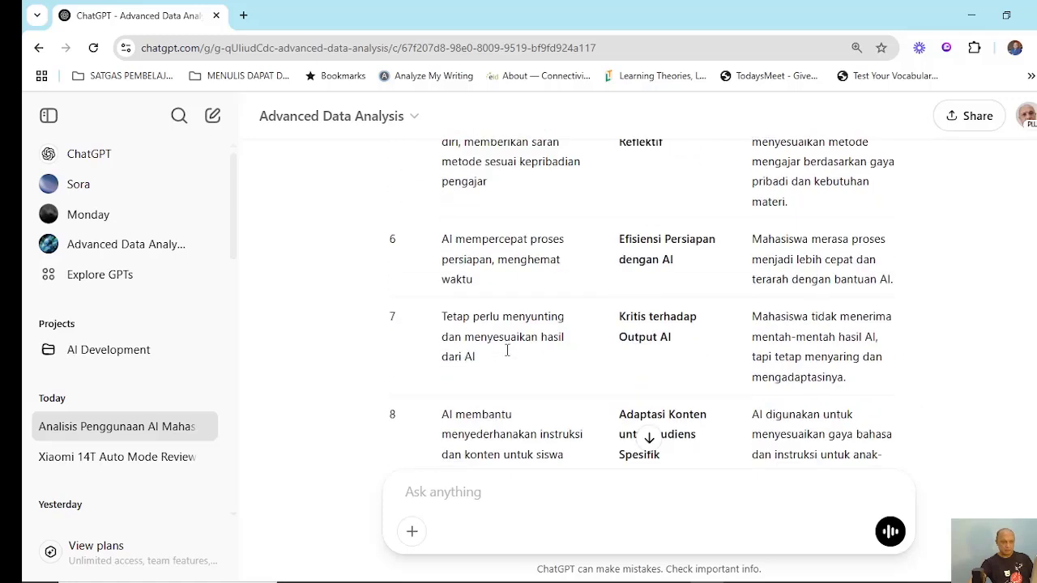
scroll(508, 350, "up", 4)
scroll(508, 350, "up", 12)
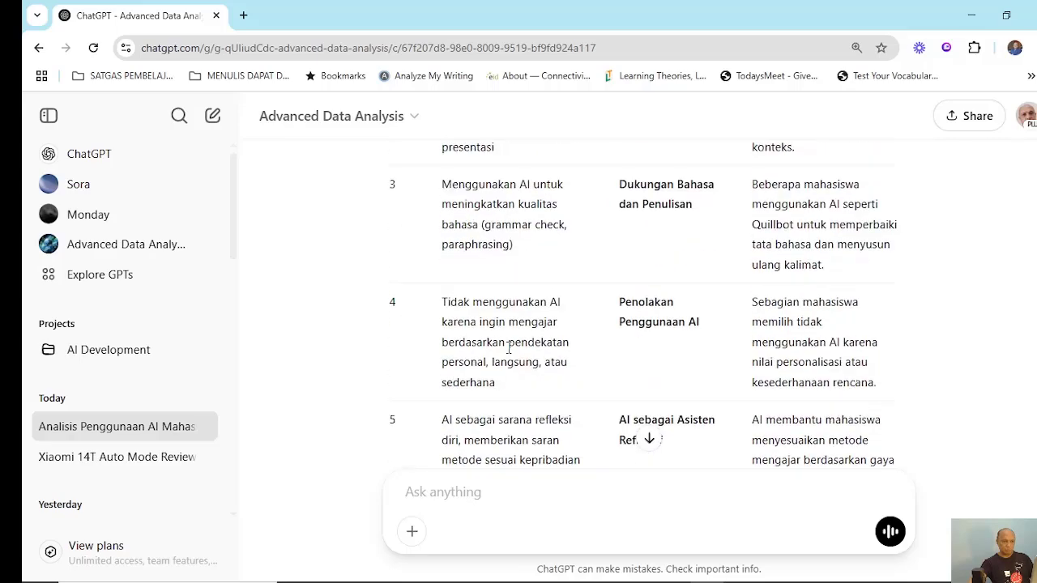
scroll(509, 347, "down", 3)
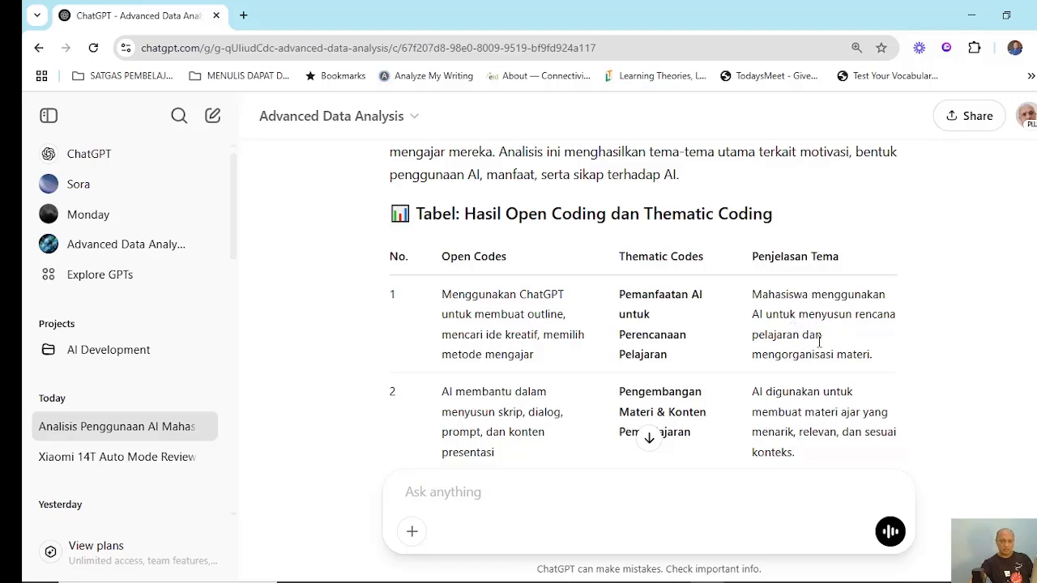
scroll(686, 349, "down", 8)
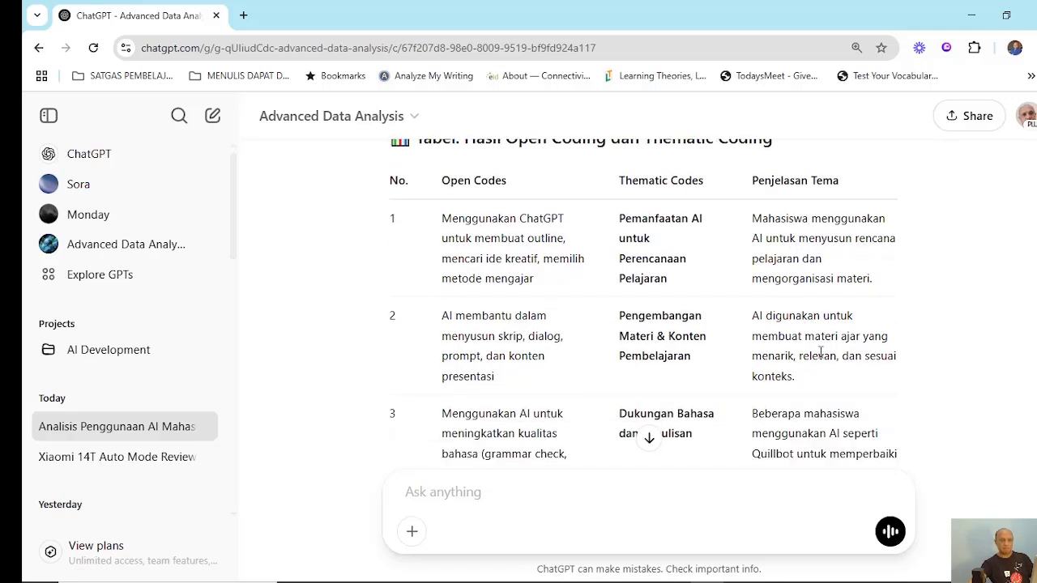
scroll(685, 346, "down", 4)
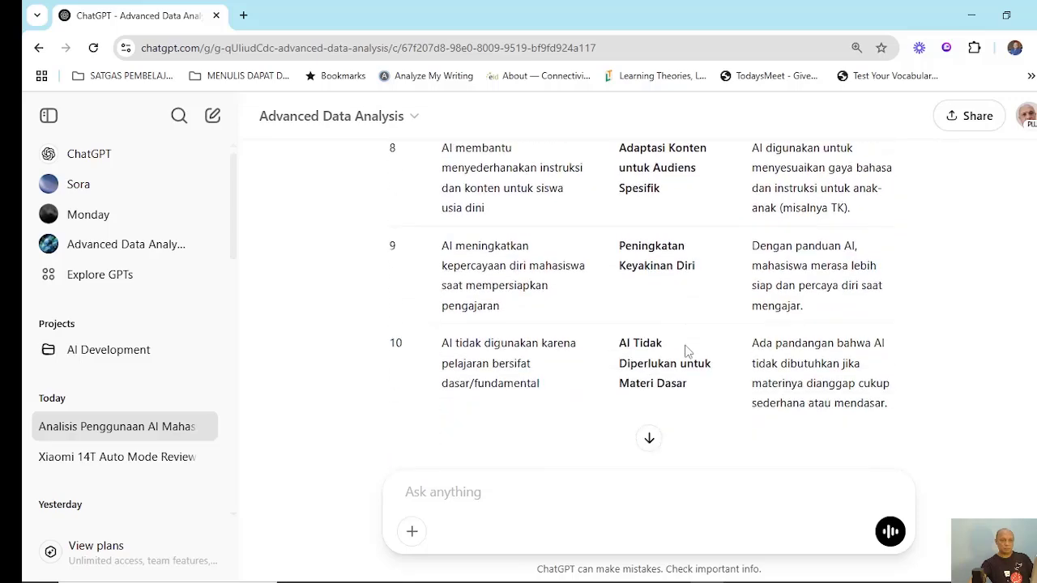
scroll(685, 347, "up", 3)
scroll(690, 350, "down", 6)
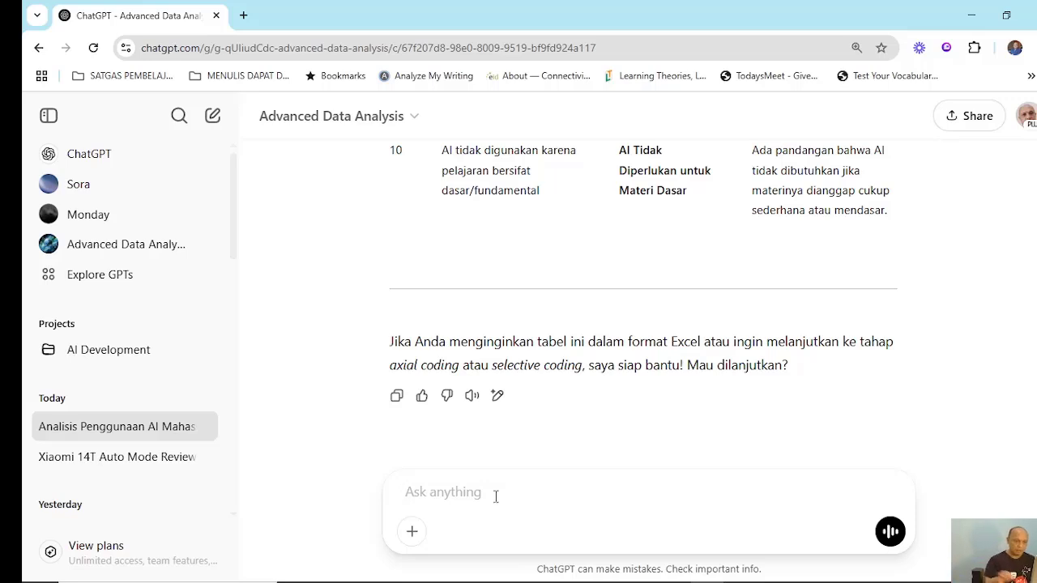
Step: Write the follow-up prompt "Saya akan melampirkan data berikutnya. Lakukan hal yang sama dengan kesepuluh data pertama!"
type("Saya akan me")
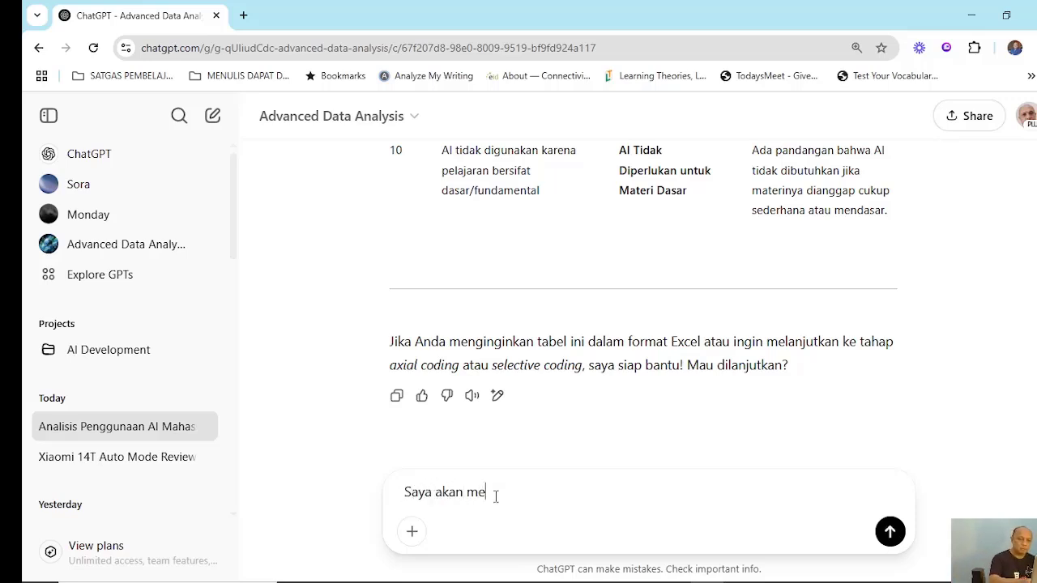
type("lampirkan ")
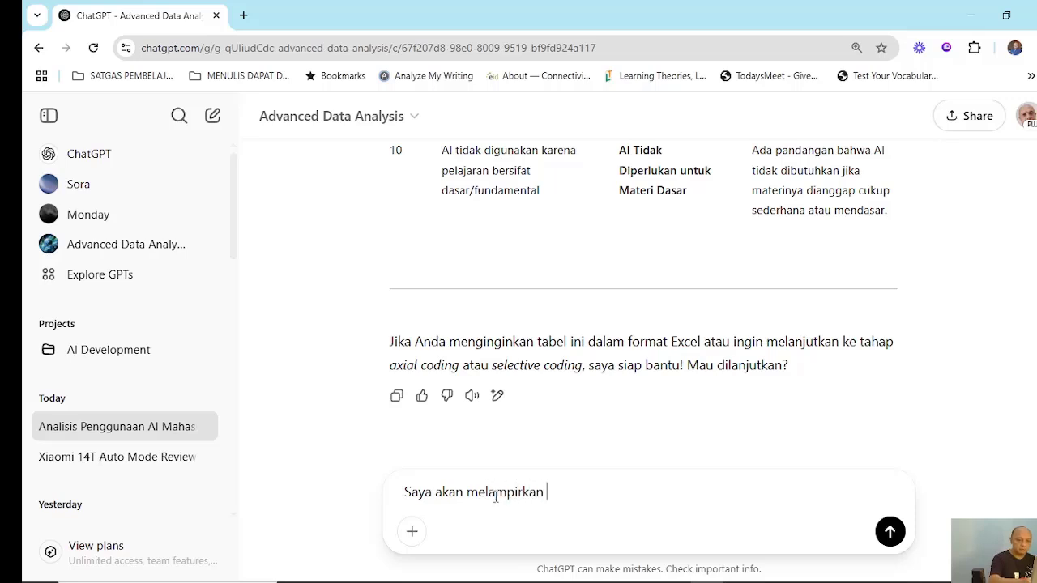
type("data")
type(" sela")
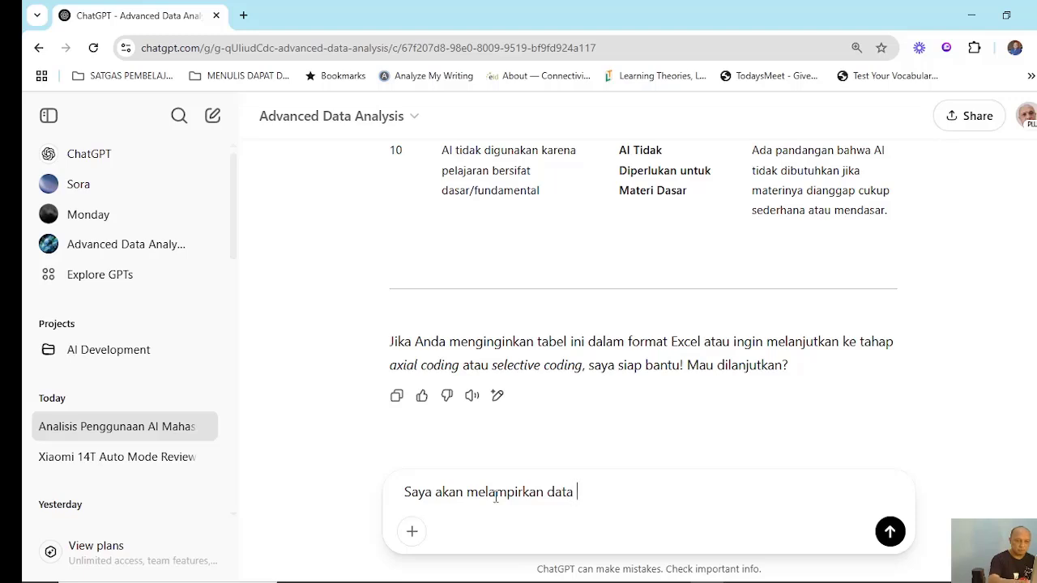
type("berikutnya")
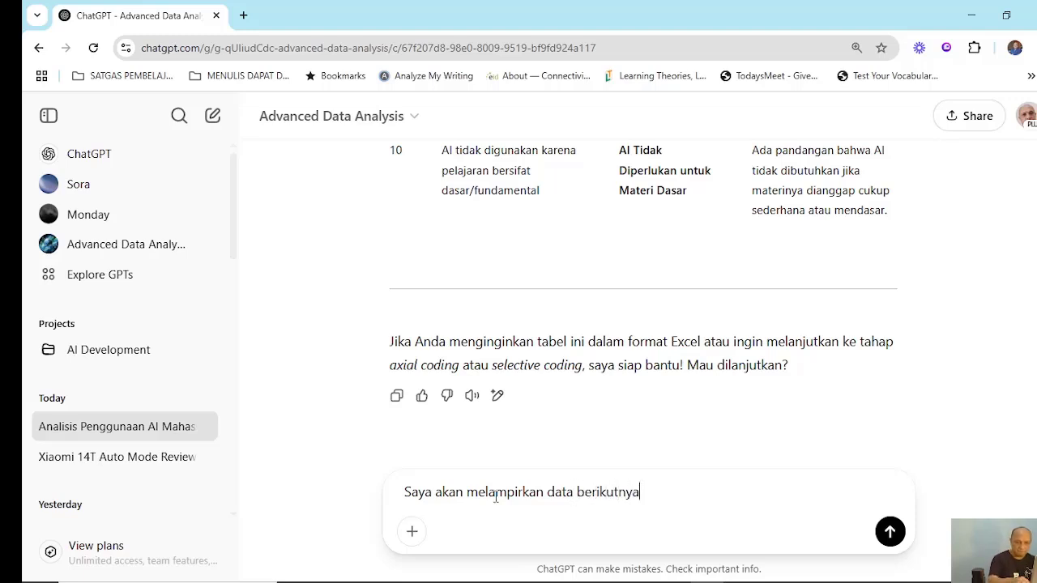
type(". Lakukan ")
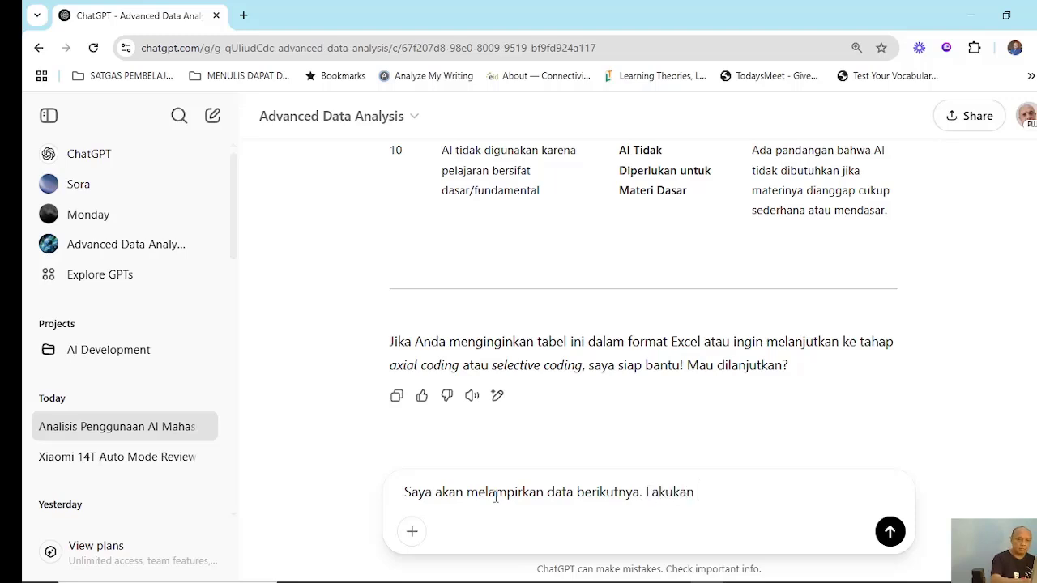
type("hal yang sama den")
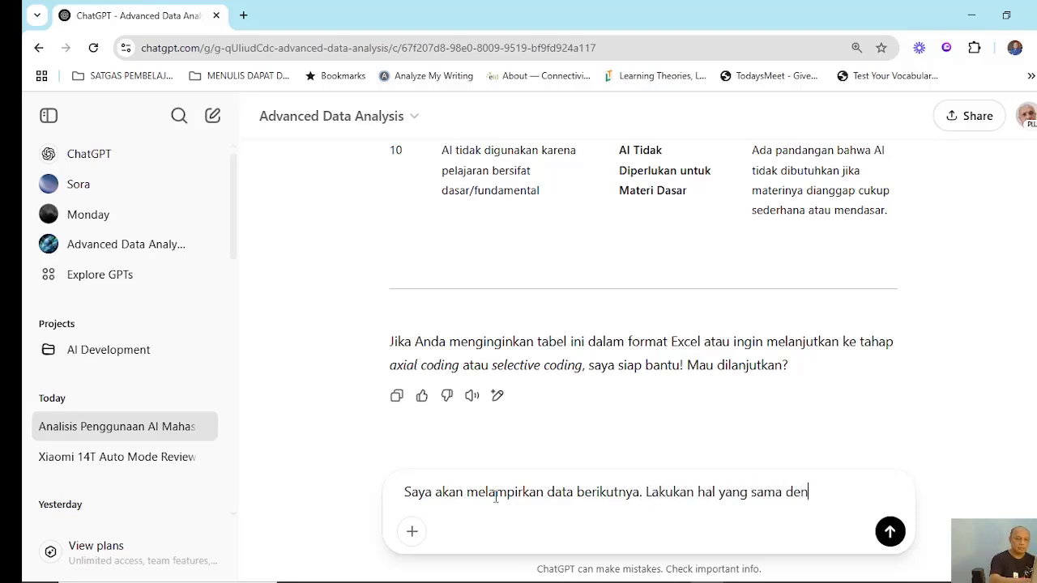
type("gan kesepu")
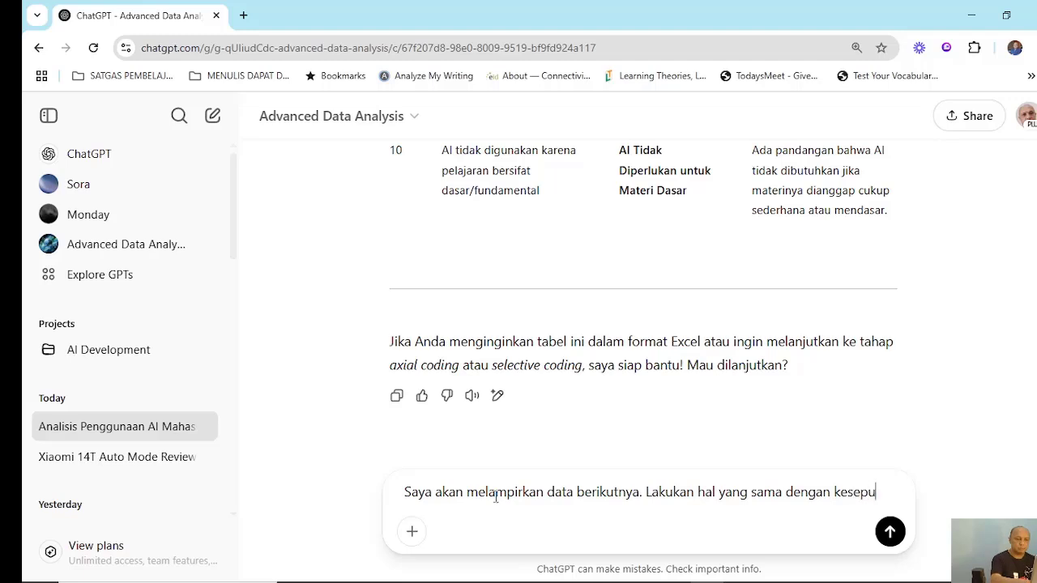
type("luh data pertama!")
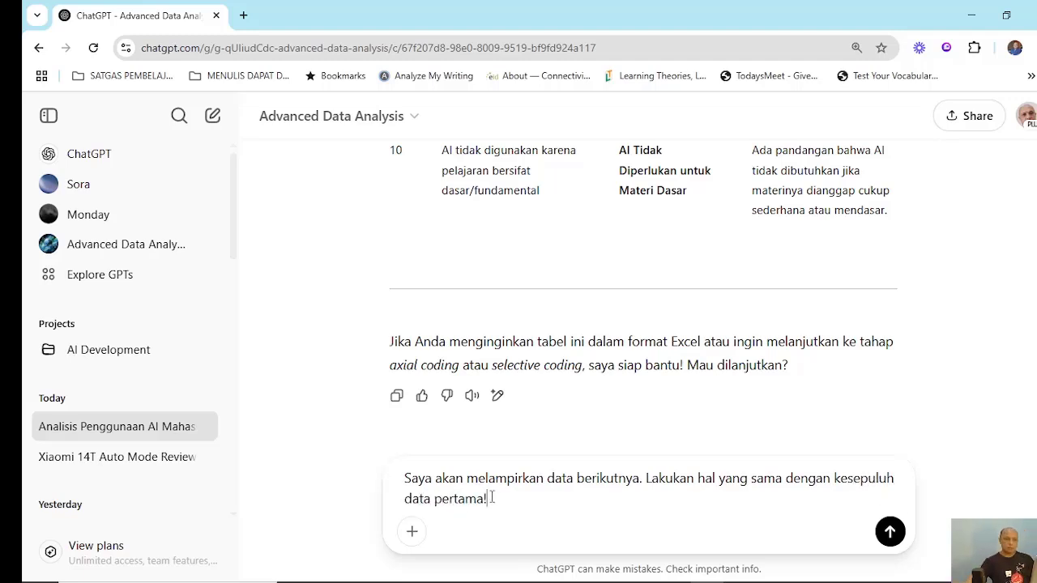
Step: Start a file upload from the computer for the follow-up prompt
scroll(571, 404, "up", 1)
scroll(571, 409, "up", 3)
scroll(571, 409, "down", 3)
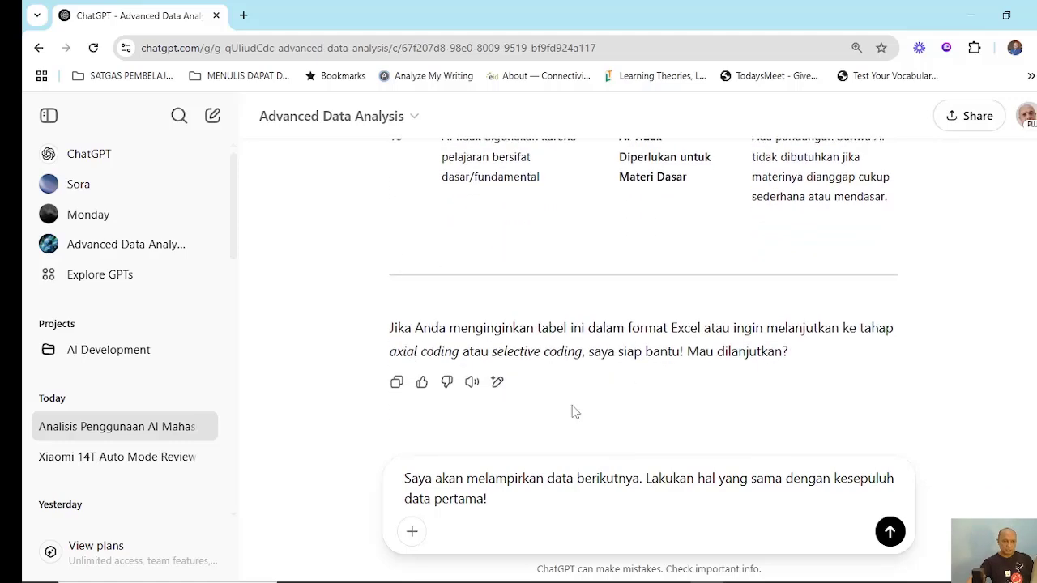
left_click(413, 533)
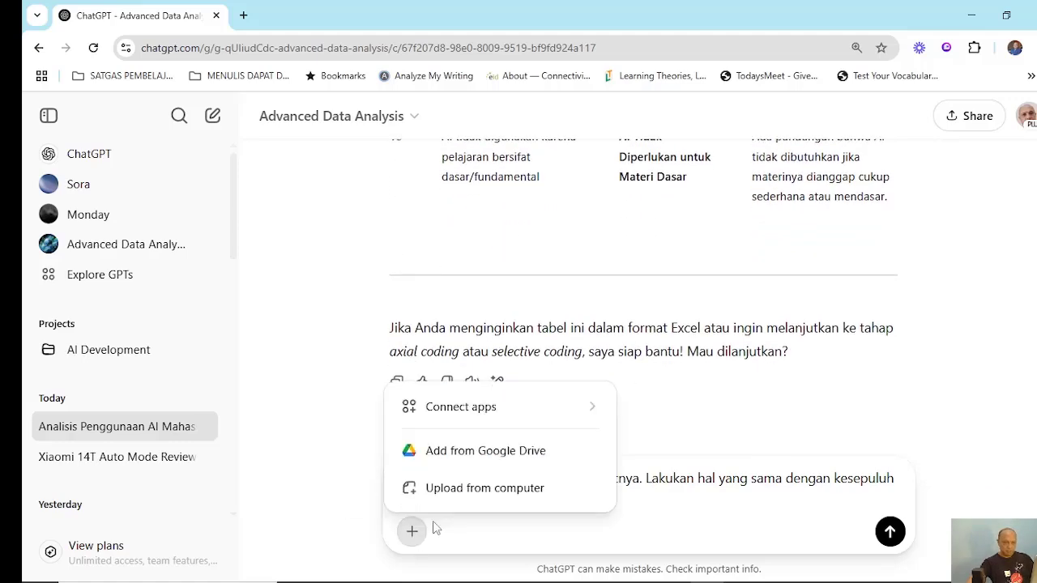
left_click(486, 489)
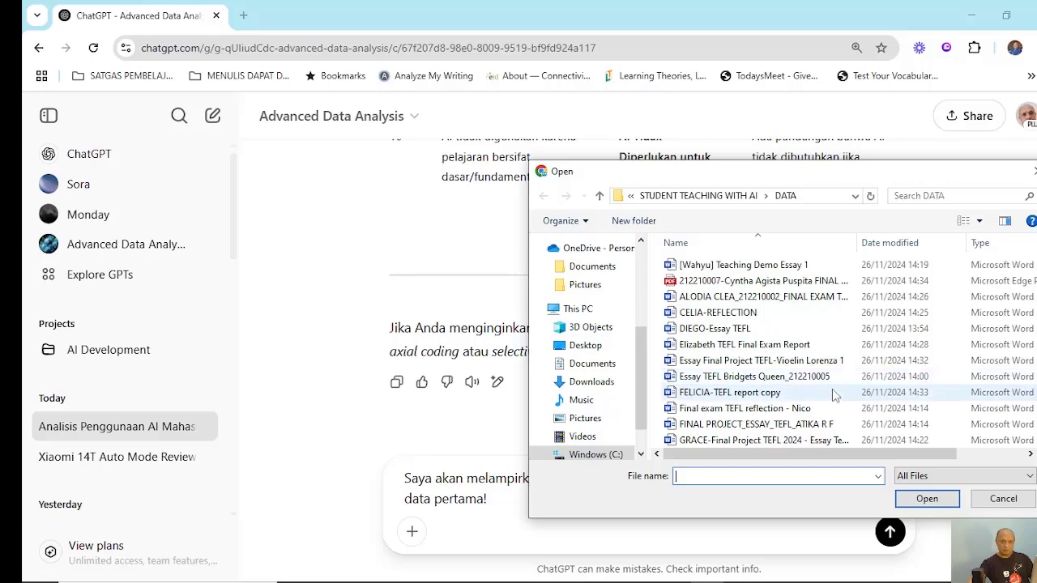
Step: Attach the next ten student reports in the DATA folder, from FINAL PROJECT_ESSAY_TEFL through the Penggunaan AI file, and submit the prompt
left_click(823, 426)
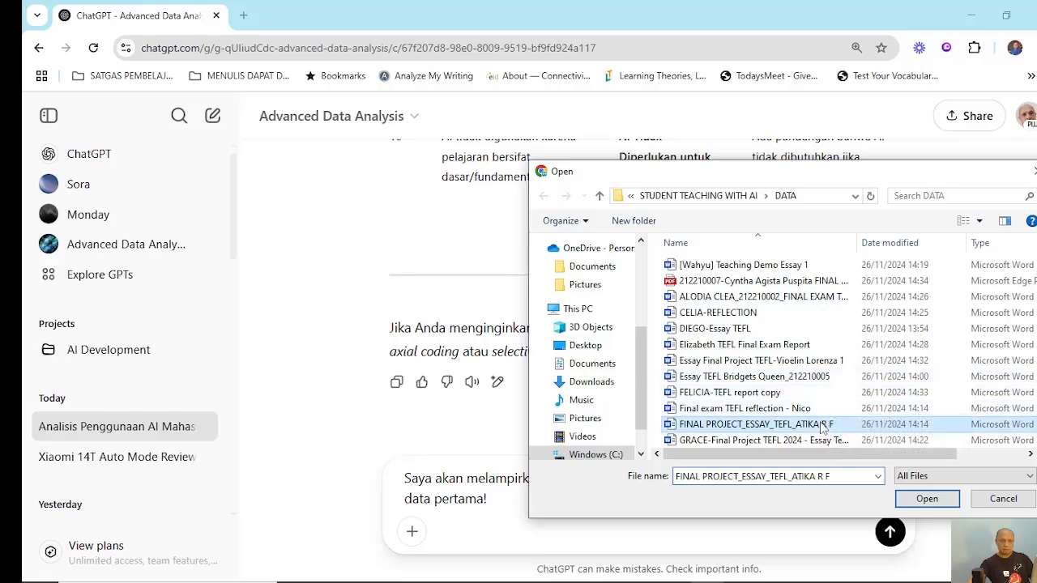
scroll(843, 349, "down", 2)
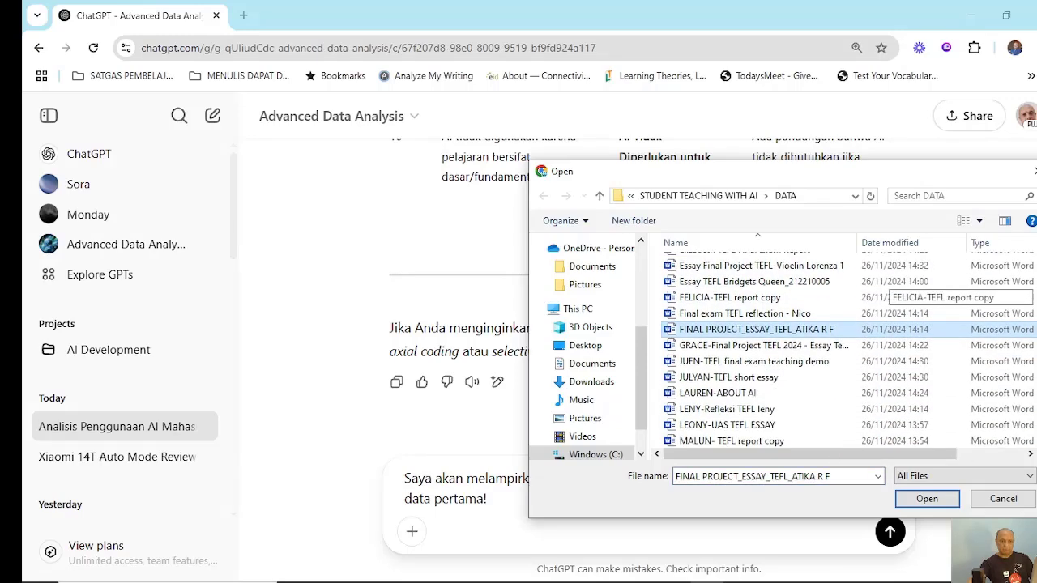
left_click(830, 350, "ctrl")
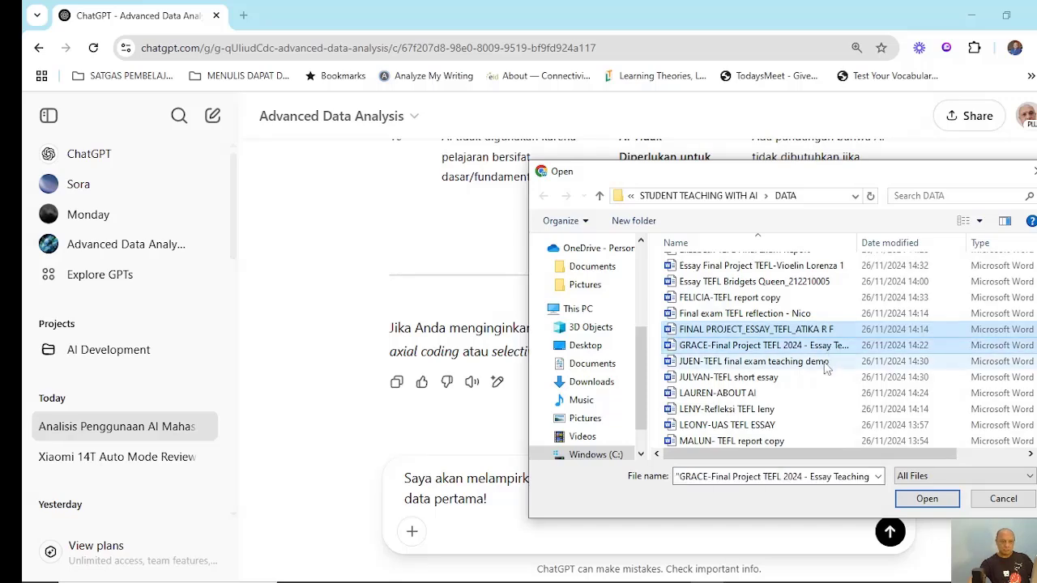
left_click(827, 363, "ctrl")
left_click(819, 380, "ctrl")
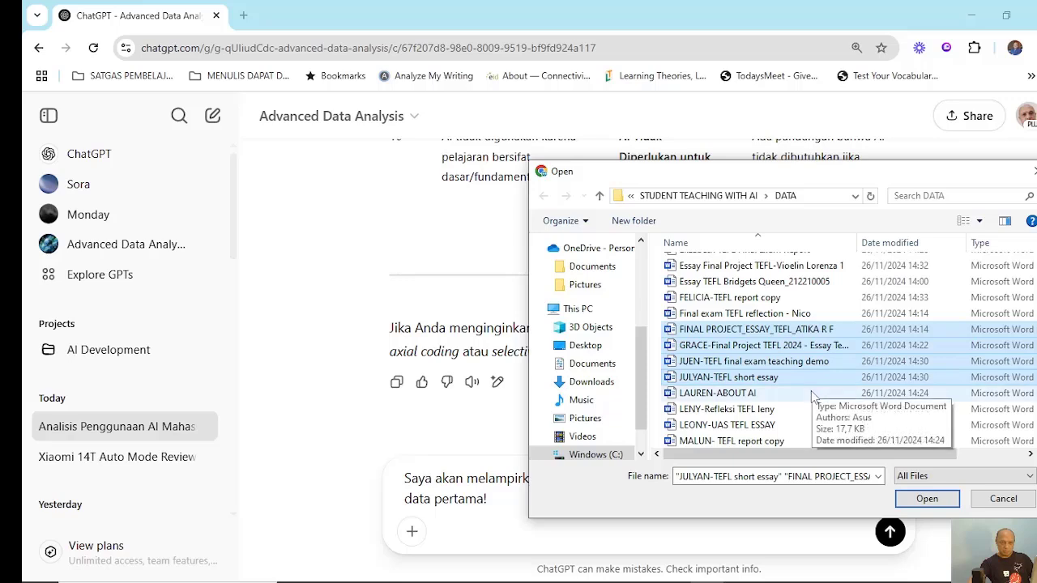
left_click(811, 393, "ctrl")
left_click(808, 410, "ctrl")
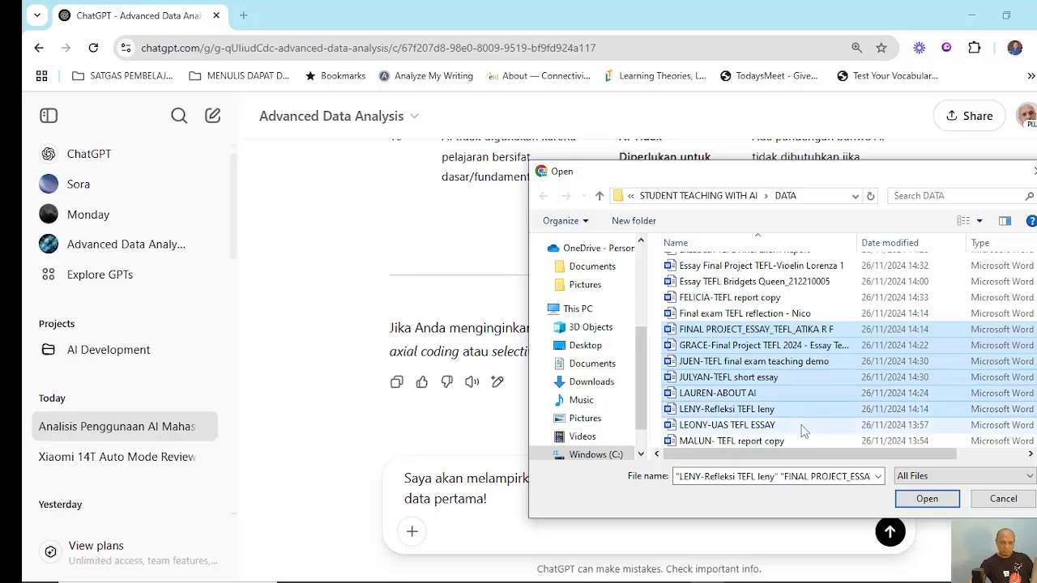
left_click(803, 425, "ctrl")
left_click(799, 440, "ctrl")
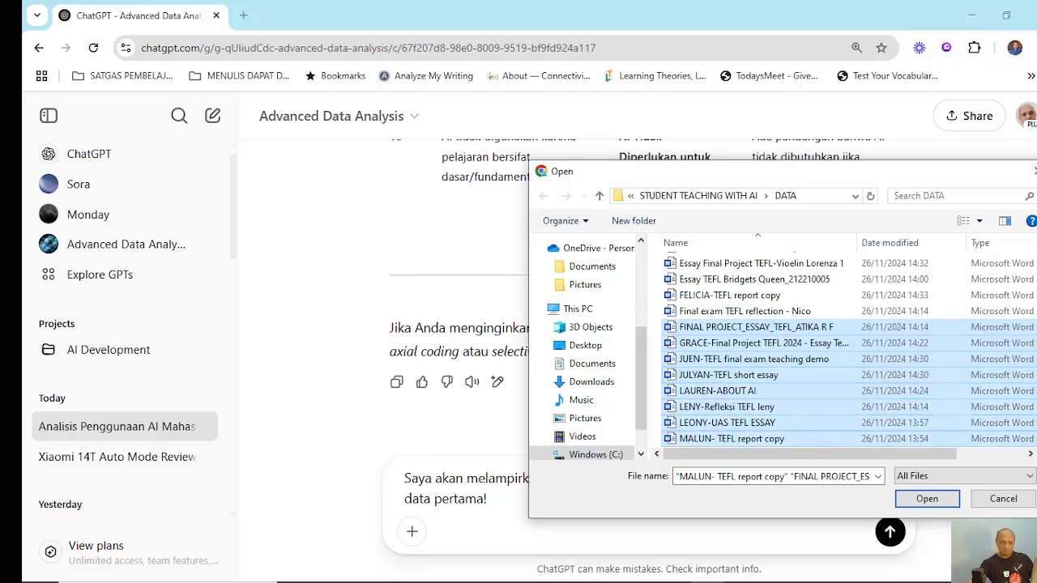
scroll(806, 405, "down", 1)
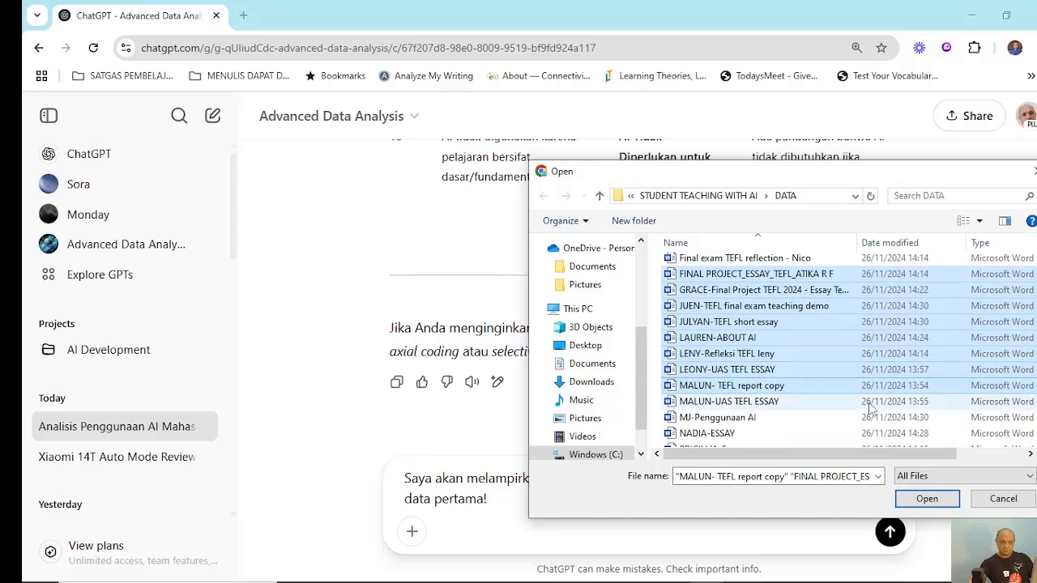
left_click(806, 405, "ctrl")
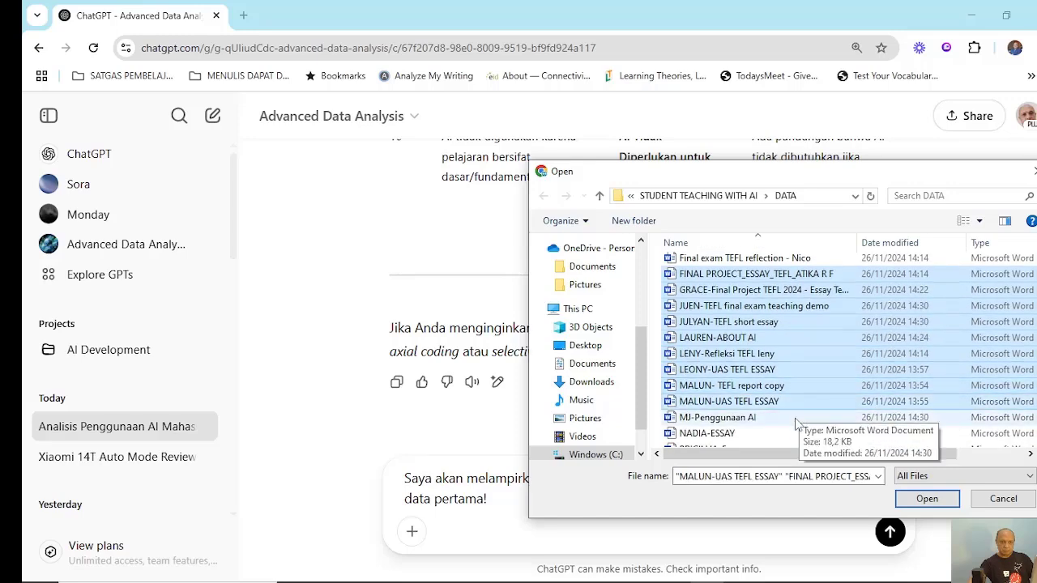
left_click(798, 420, "ctrl")
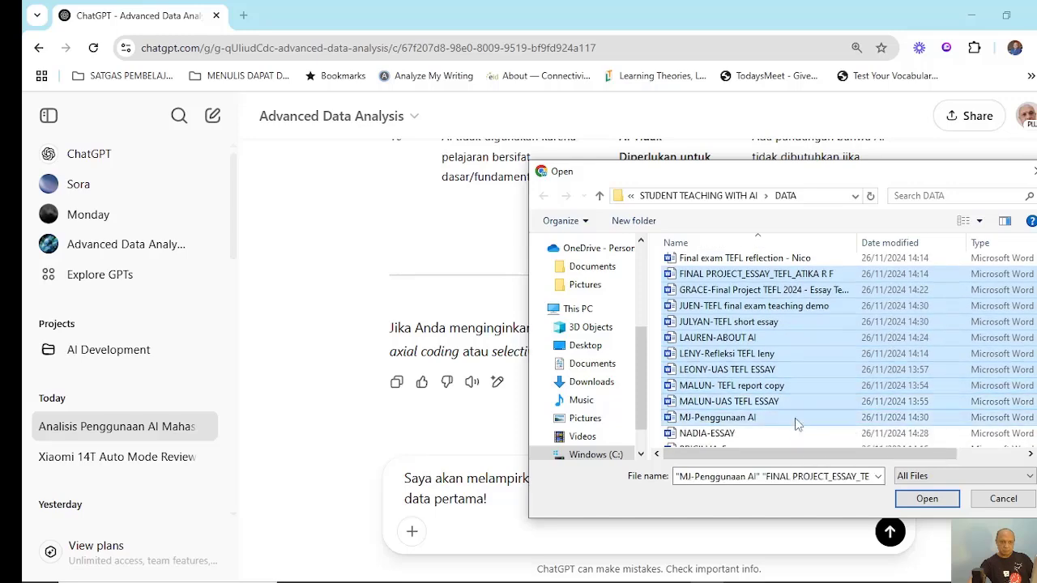
left_click(916, 498)
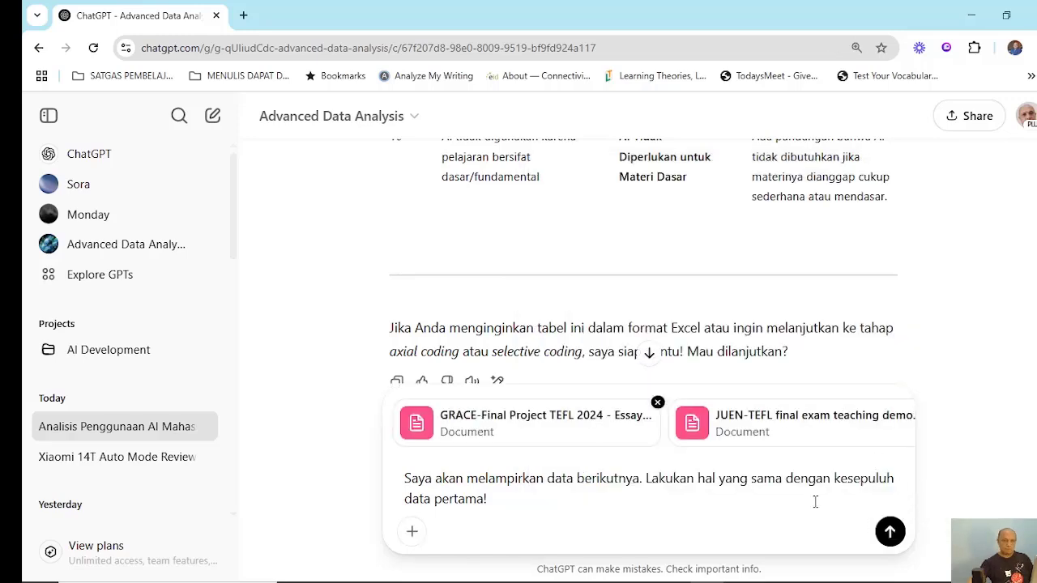
left_click(890, 532)
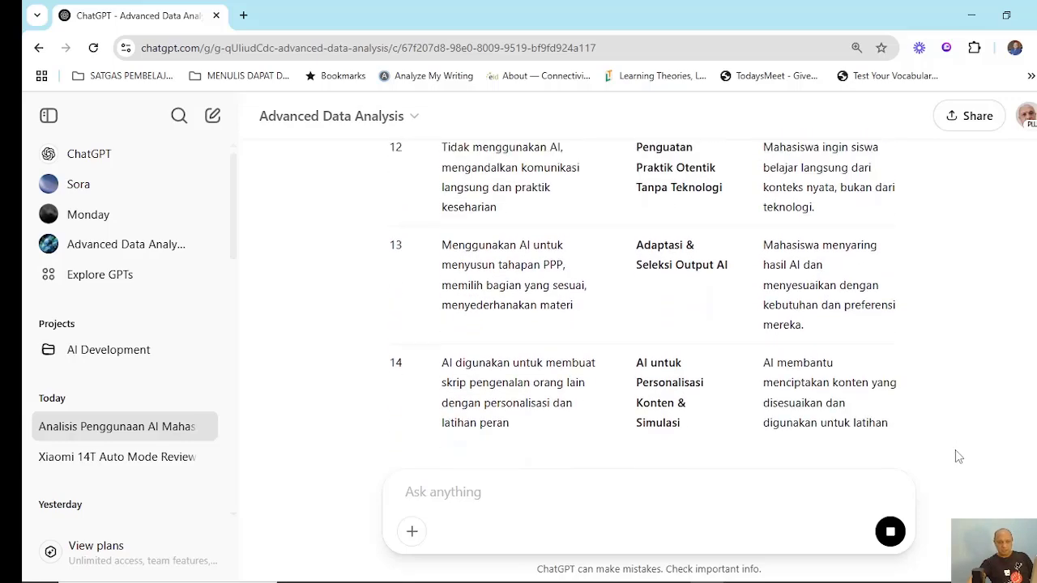
Step: Examine the open codes, thematic codes and theme explanations in the Batch 2 table, through to the closing offer
scroll(956, 449, "up", 3)
scroll(958, 455, "up", 4)
scroll(958, 455, "down", 6)
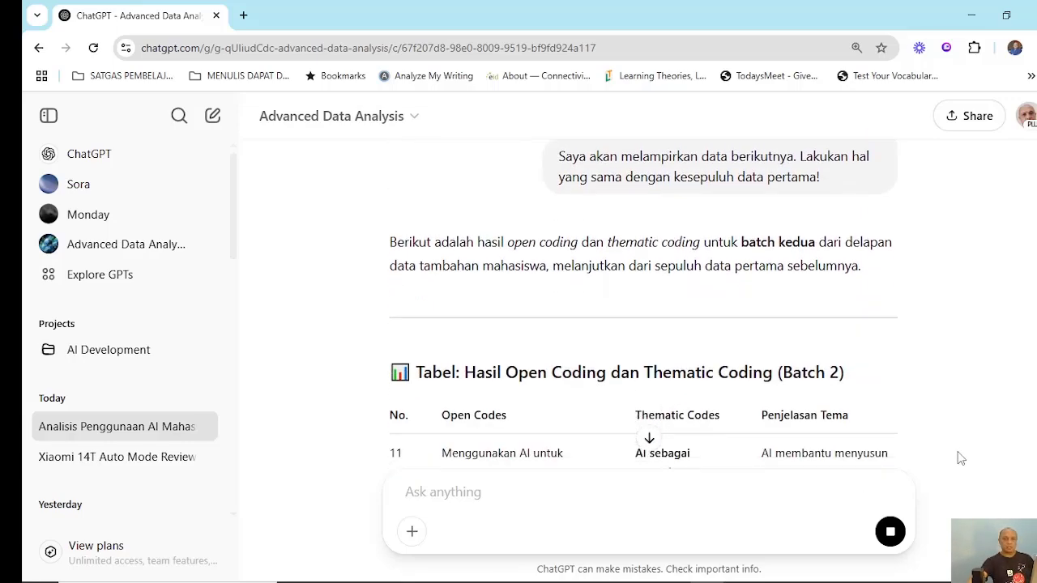
scroll(960, 458, "up", 8)
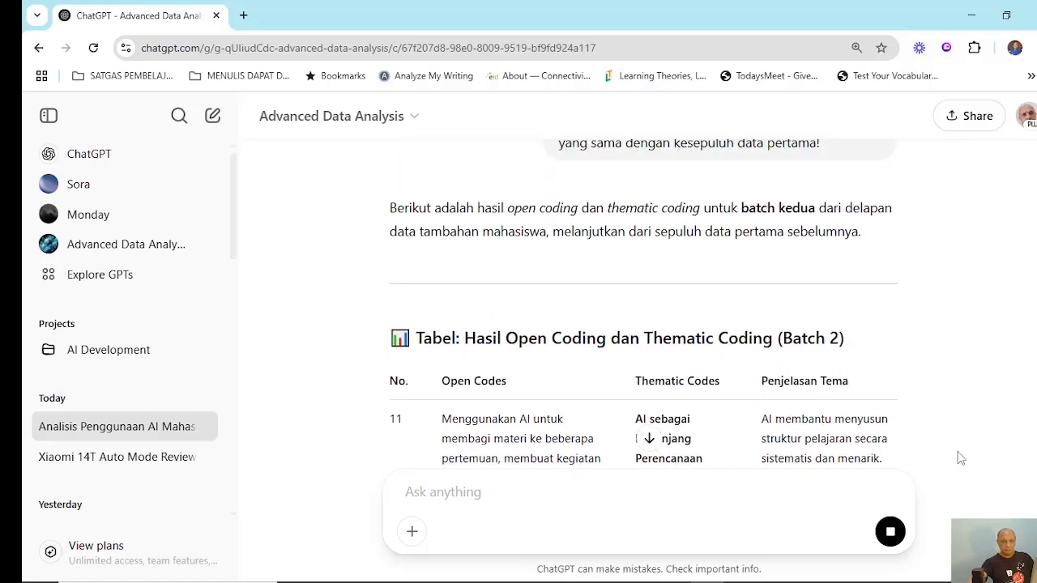
scroll(958, 456, "down", 5)
scroll(958, 456, "up", 5)
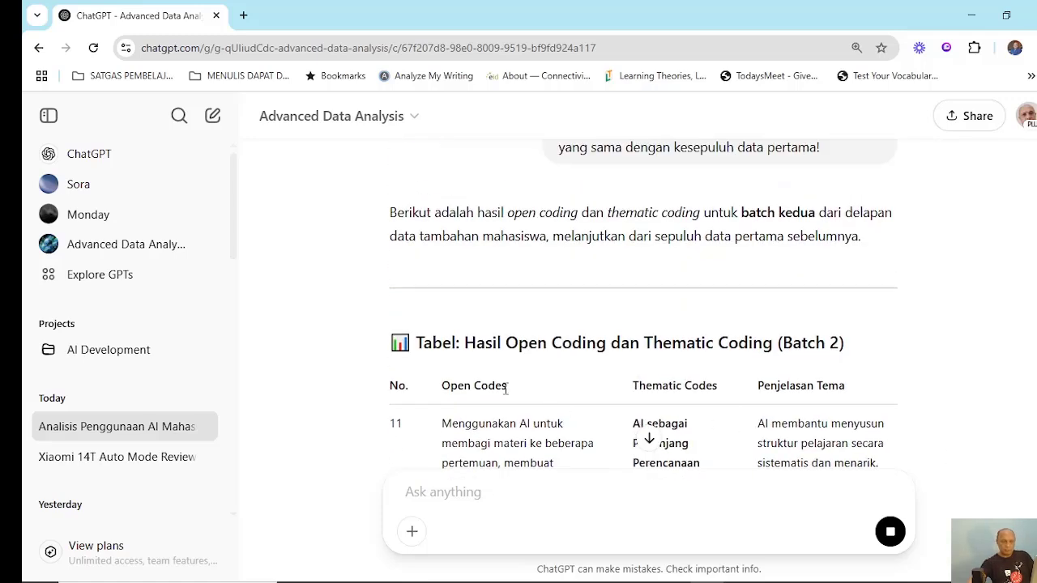
scroll(507, 390, "down", 3)
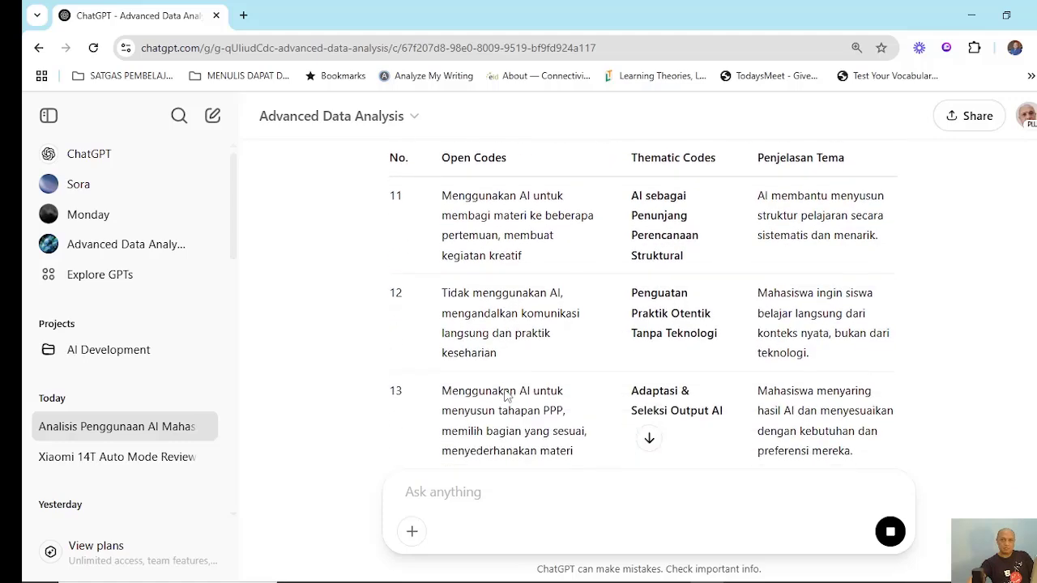
scroll(504, 390, "down", 10)
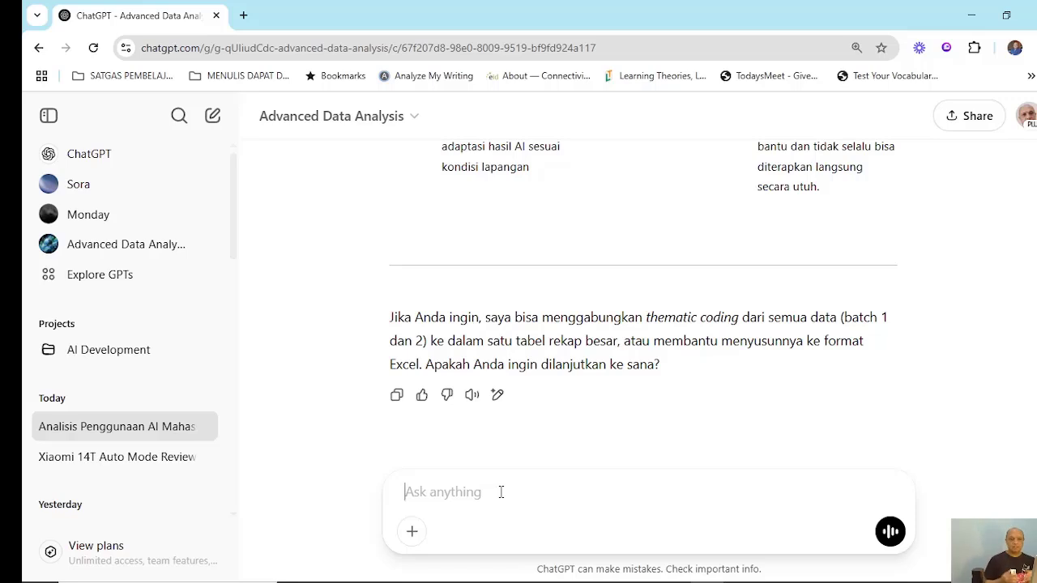
Step: Accept the offer of a combined recap table and Excel file by submitting the reply "Ya, silakan lakukan seperti itu!"
type("Ya, ")
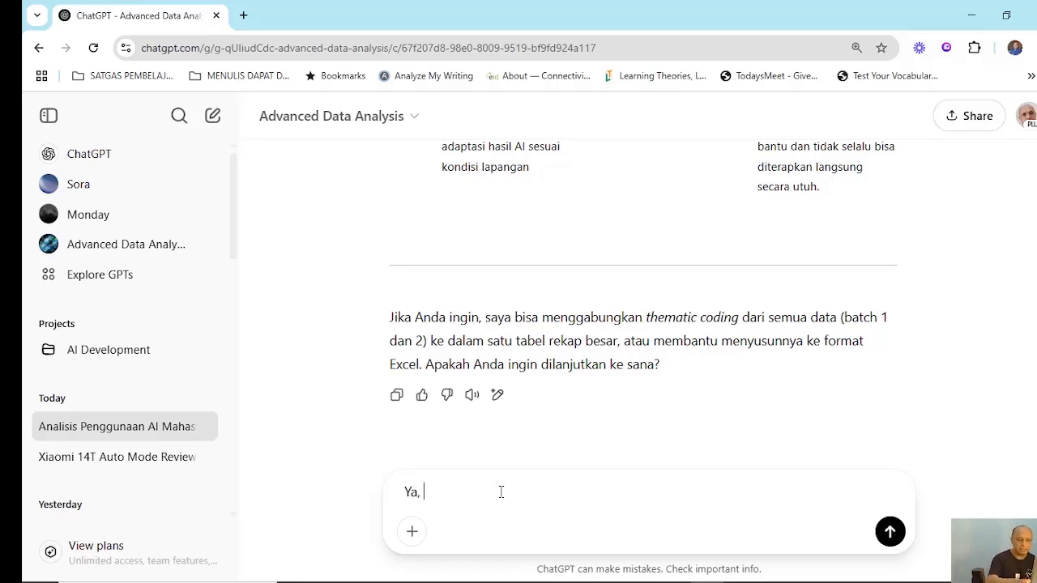
type("silakan lakukan ")
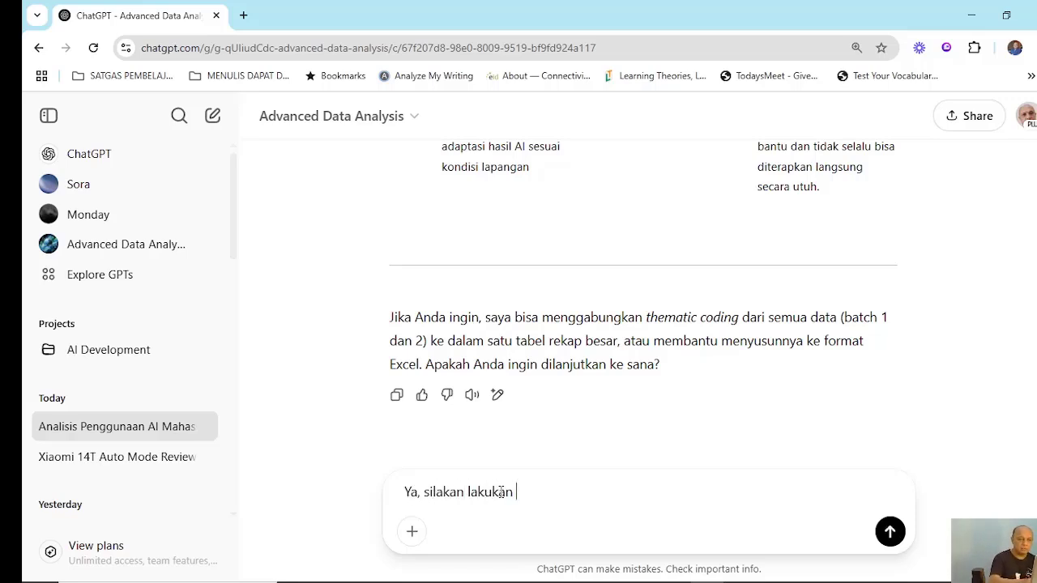
type("seperti itu!")
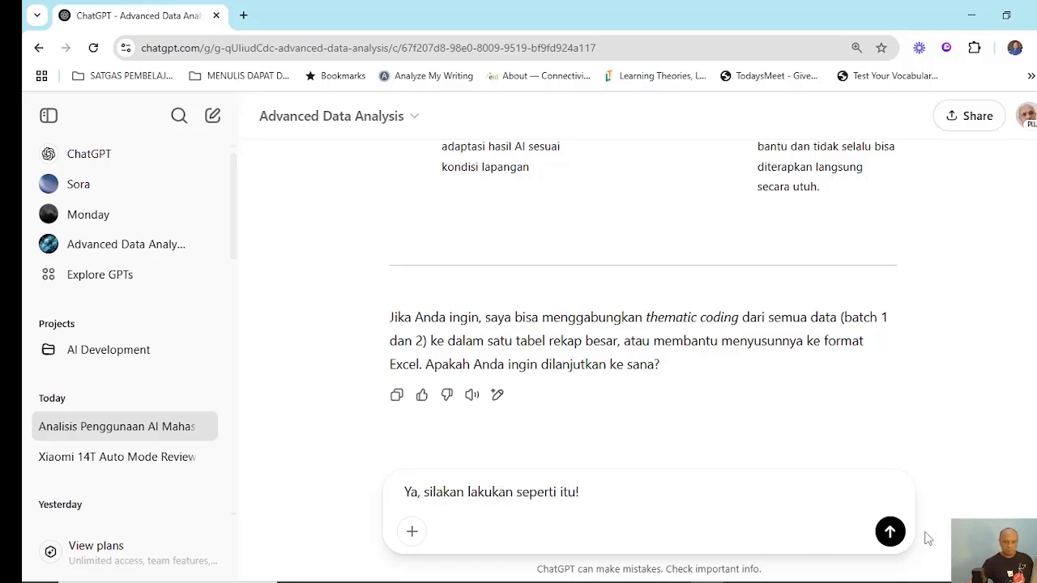
left_click(890, 532)
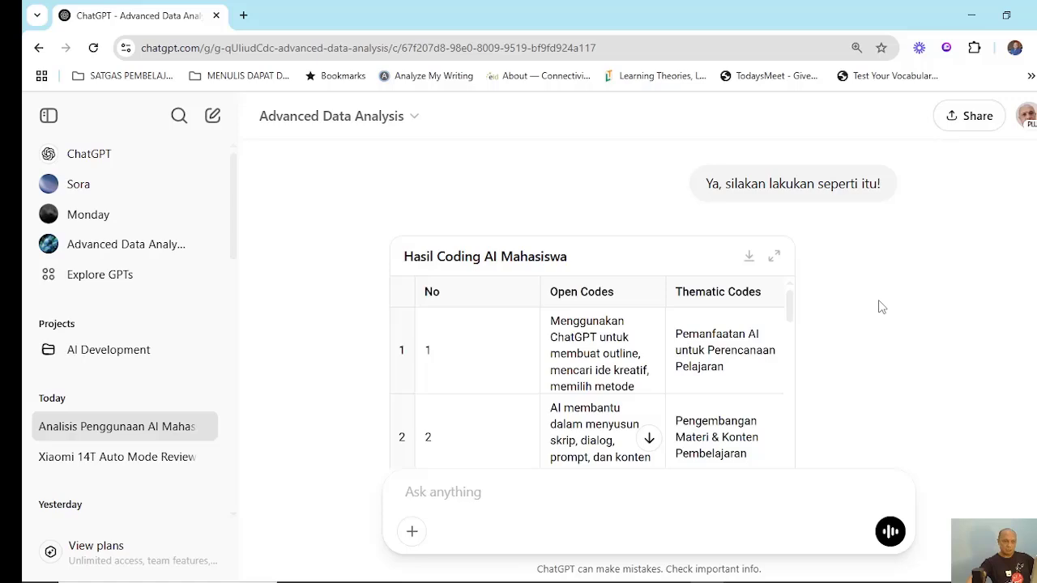
Step: Examine the rows of the combined Hasil Coding AI Mahasiswa table and the text with the download link below it
scroll(881, 306, "down", 1)
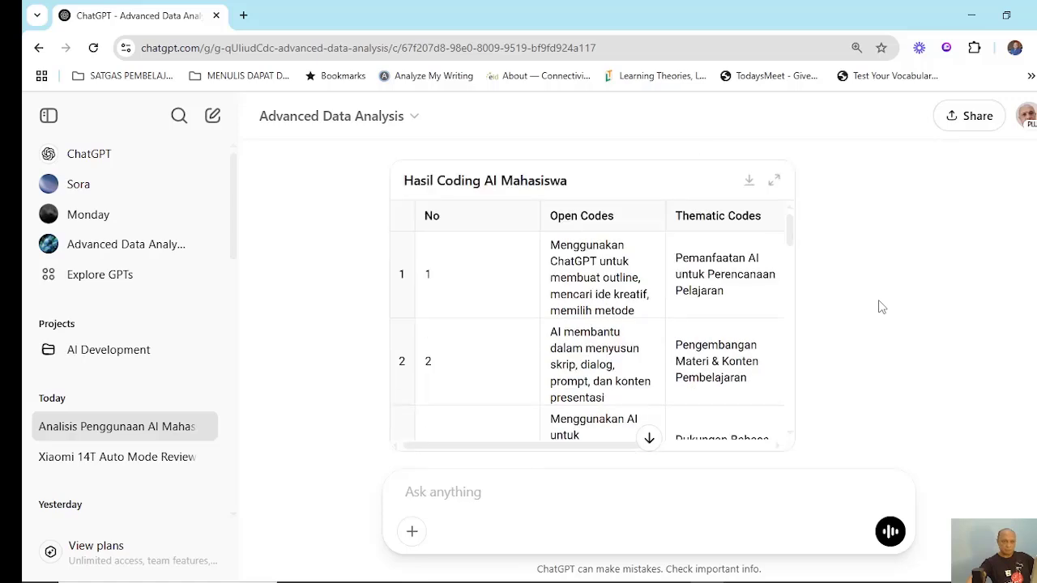
scroll(880, 304, "down", 3)
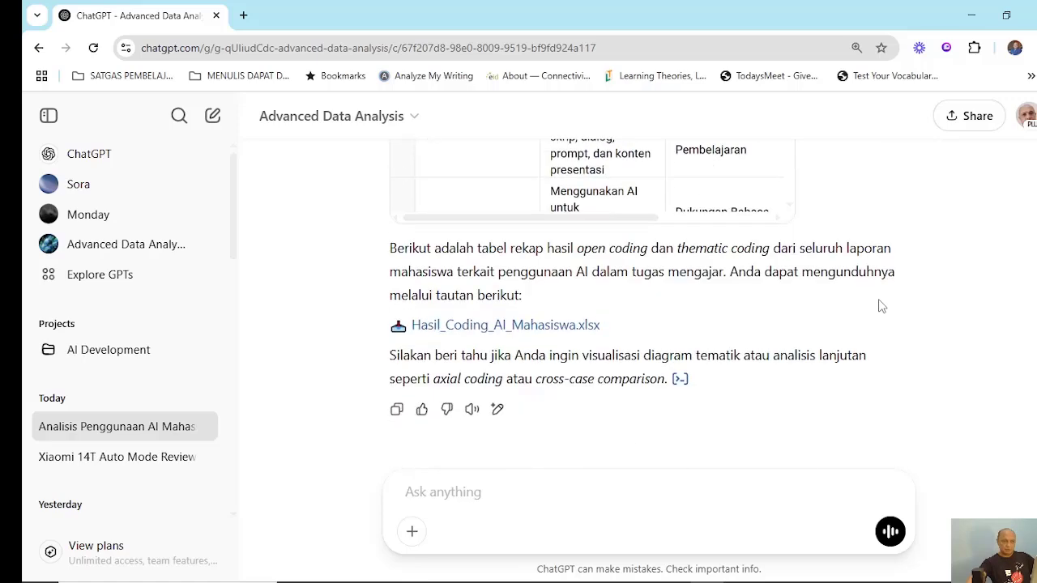
scroll(881, 303, "up", 3)
scroll(882, 303, "down", 2)
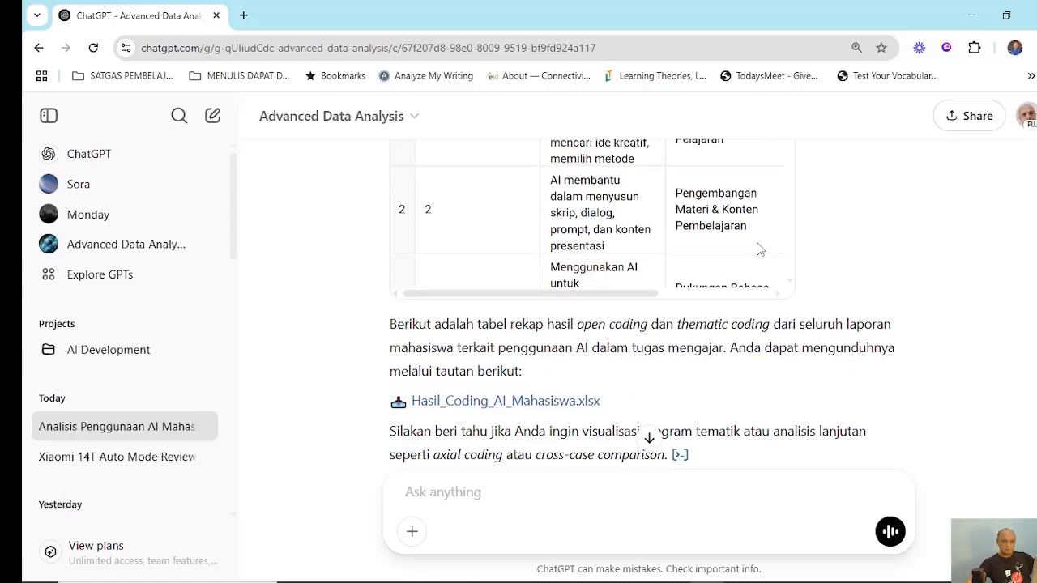
scroll(884, 252, "down", 1)
scroll(887, 254, "up", 2)
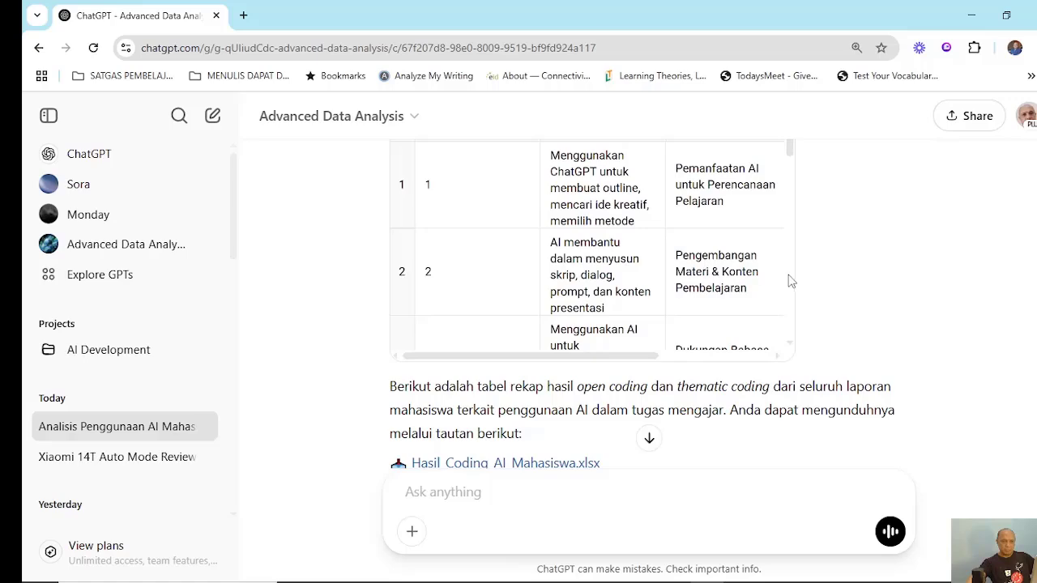
left_click_drag(791, 157, 795, 324)
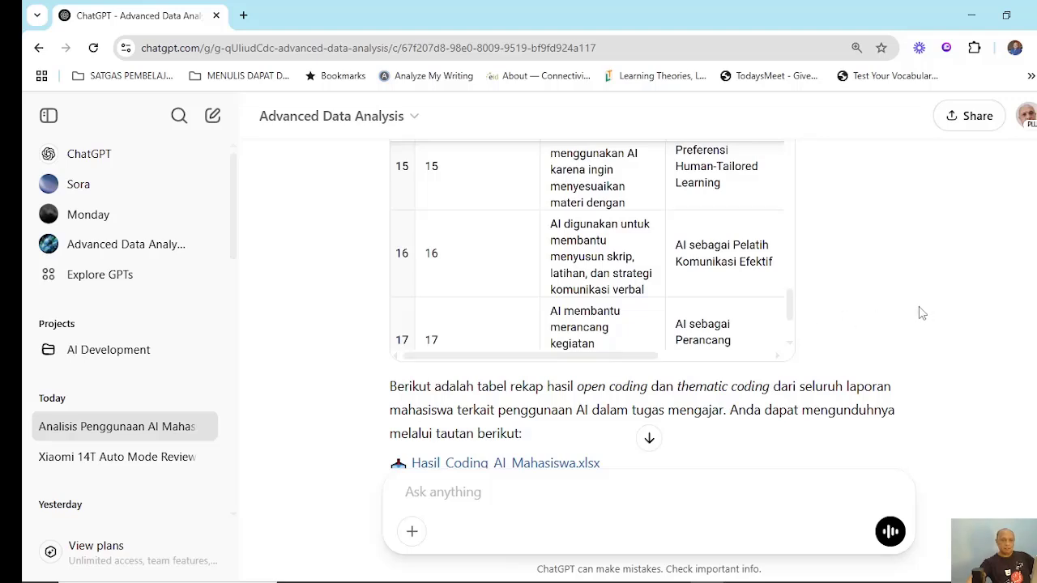
scroll(923, 311, "down", 2)
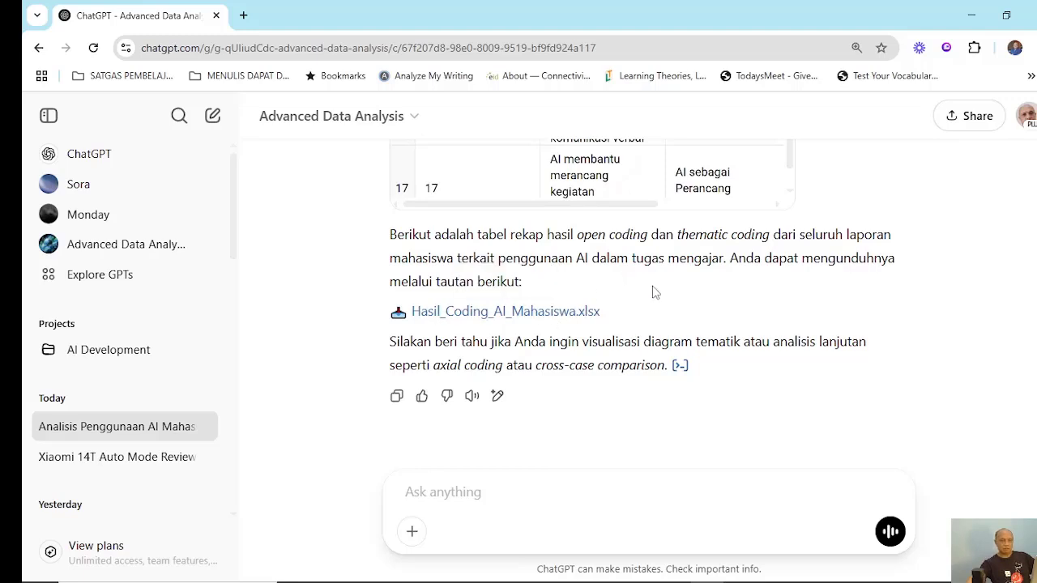
Step: Download Hasil_Coding_AI_Mahasiswa.xlsx and view its coding table in Excel, closing the workbook when done
left_click(560, 316)
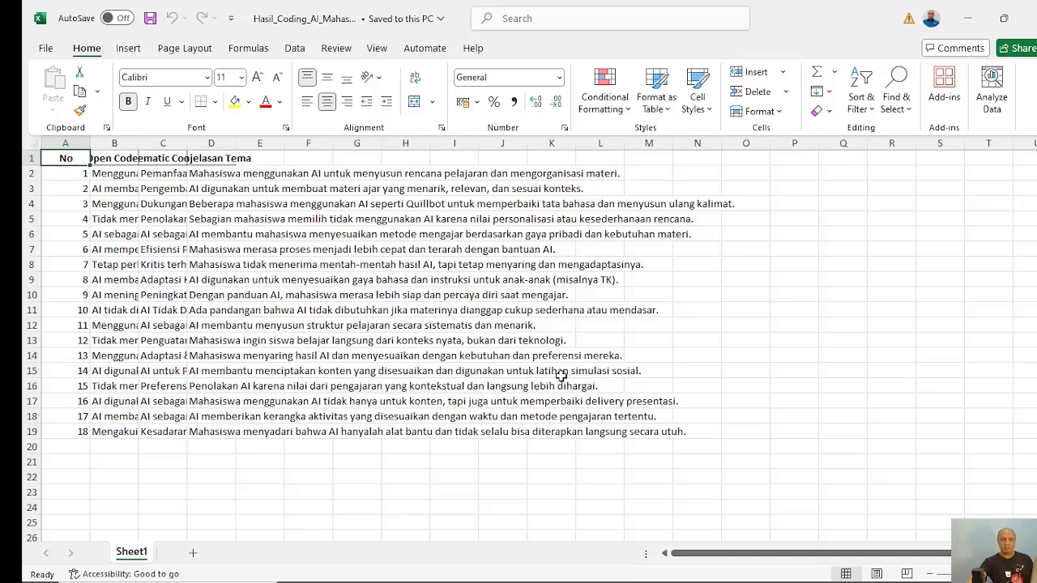
left_click(448, 188)
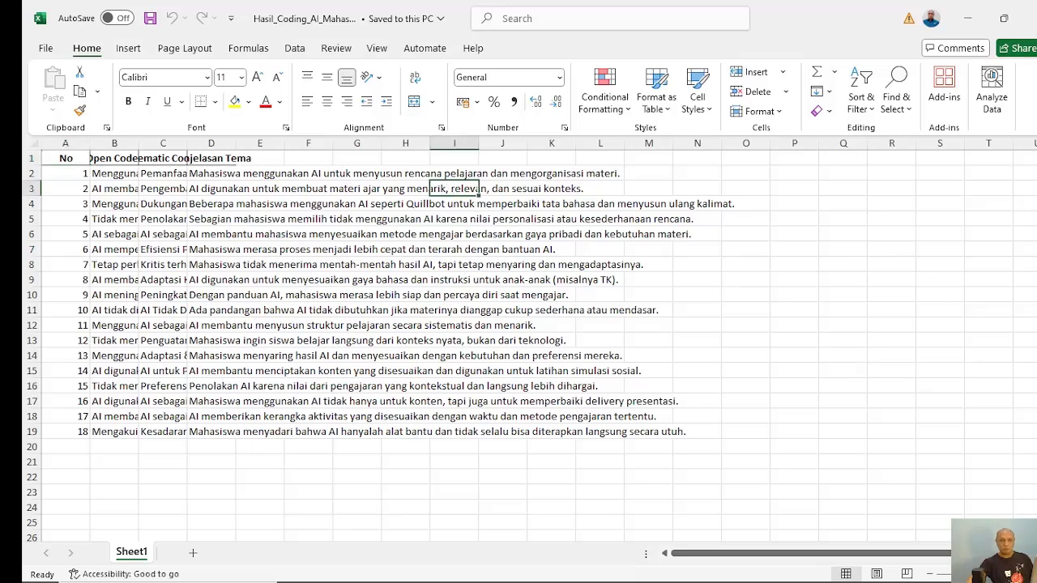
left_click(1032, 18)
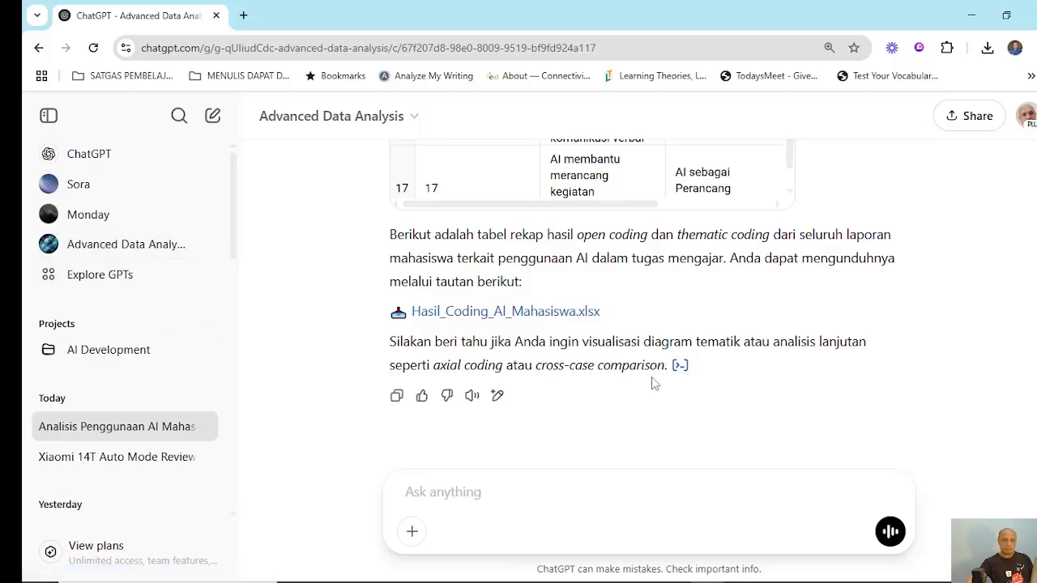
Step: Review the Batch 2 coding table once more and return to the combined Hasil Coding AI Mahasiswa table
scroll(908, 317, "up", 3)
scroll(907, 317, "up", 10)
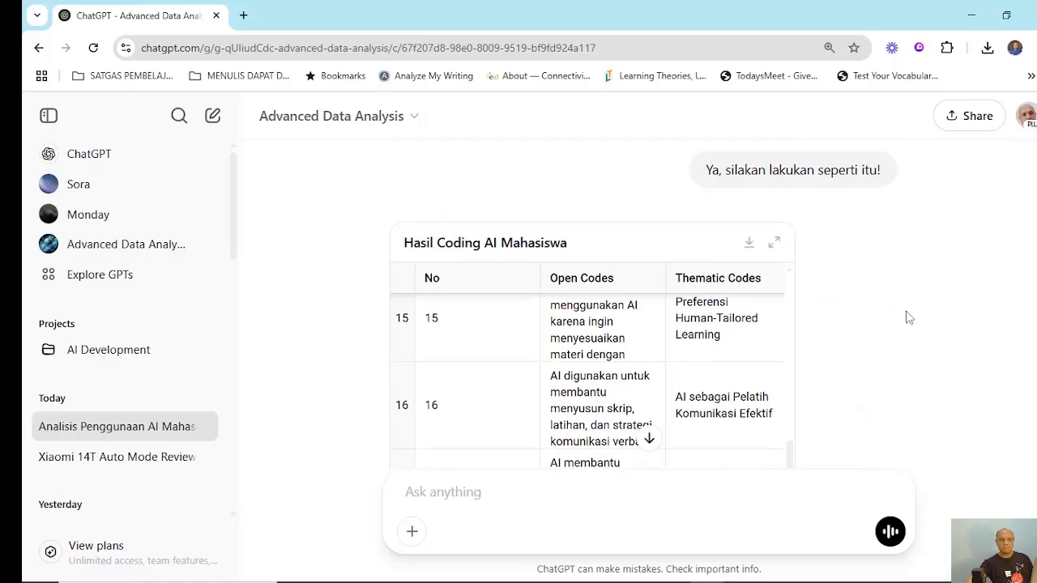
scroll(907, 316, "up", 2)
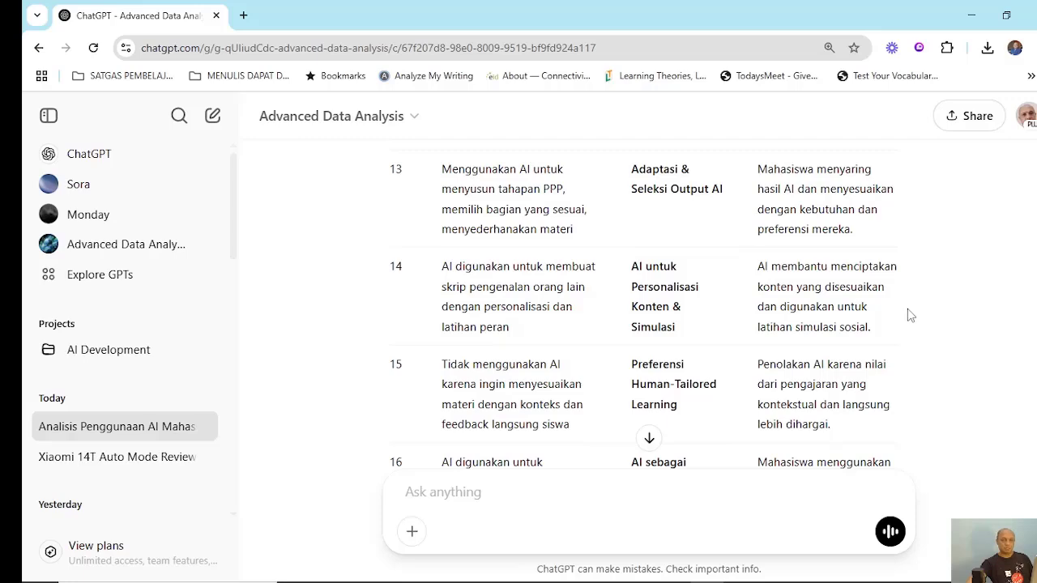
scroll(907, 316, "down", 12)
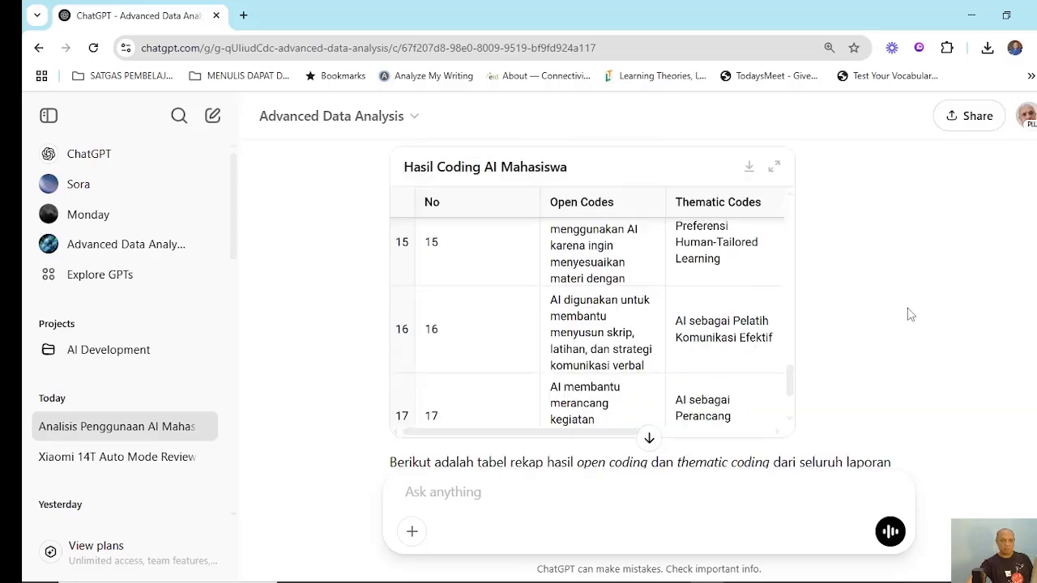
Step: Read through the open codes and thematic codes in the Hasil Coding AI Mahasiswa table from row 1 to row 18
scroll(908, 314, "up", 3)
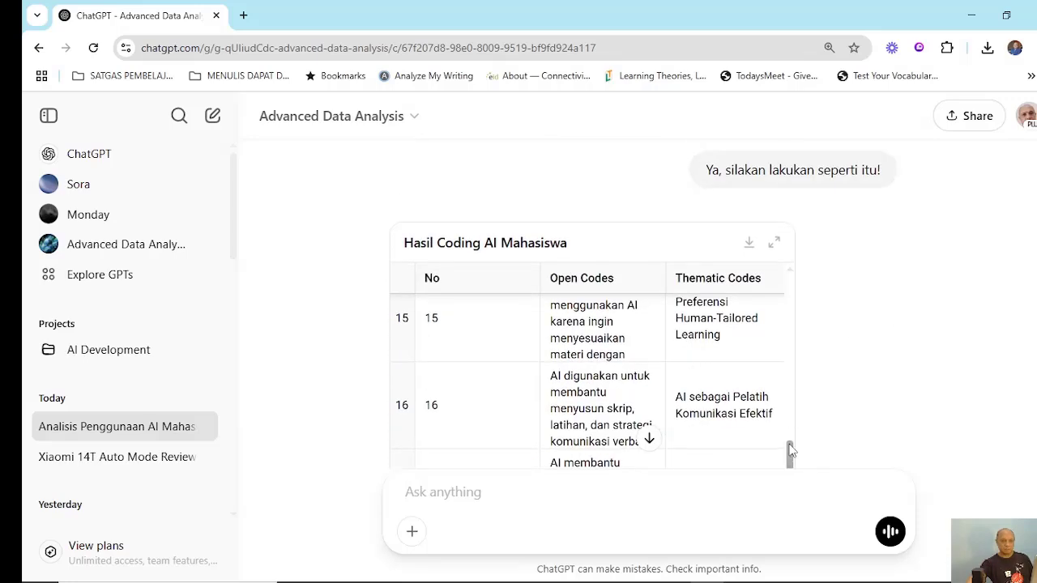
left_click_drag(790, 454, 790, 285)
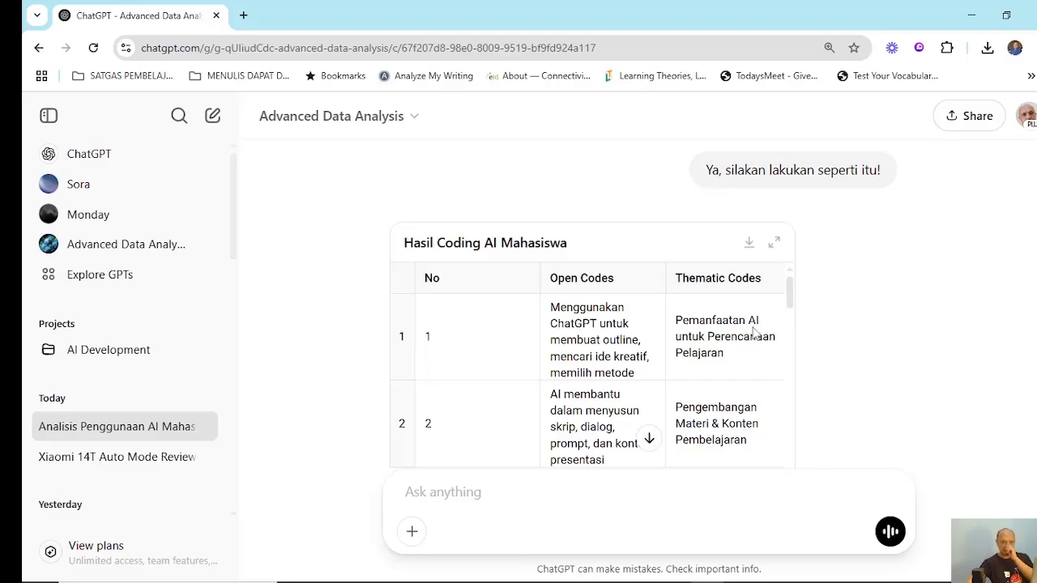
left_click_drag(792, 294, 794, 336)
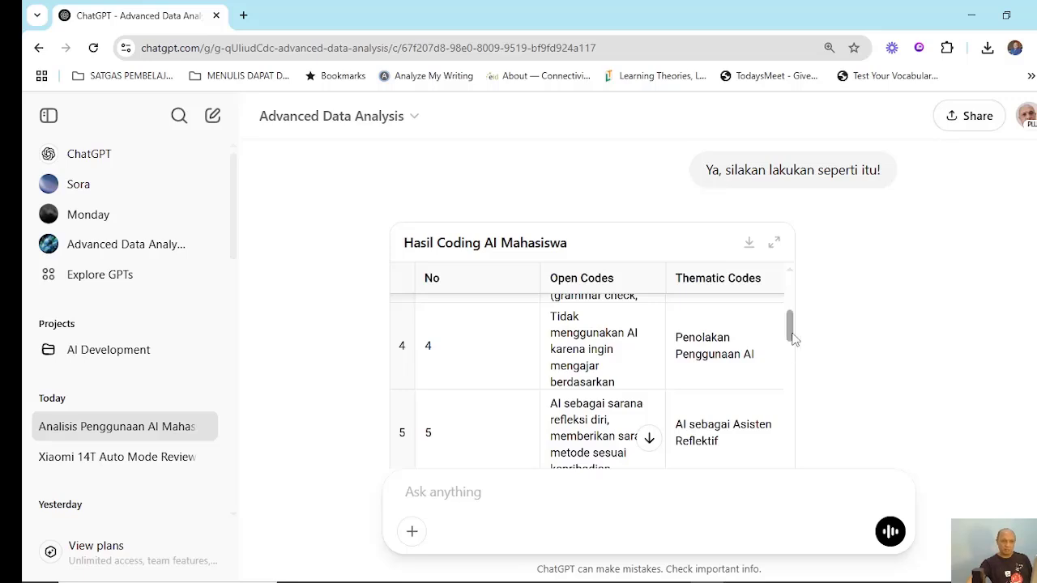
scroll(792, 339, "down", 1)
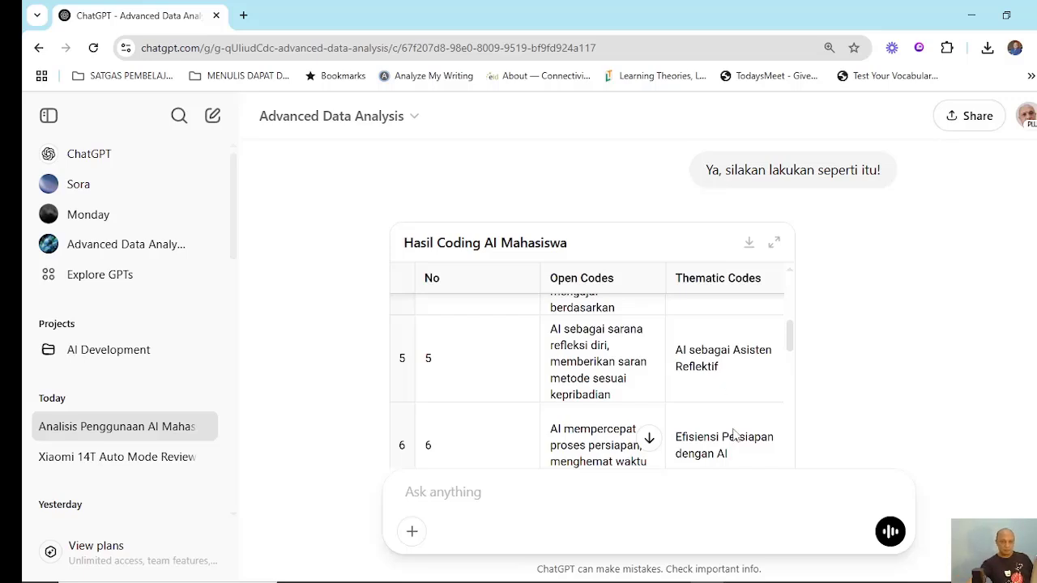
left_click_drag(791, 355, 792, 358)
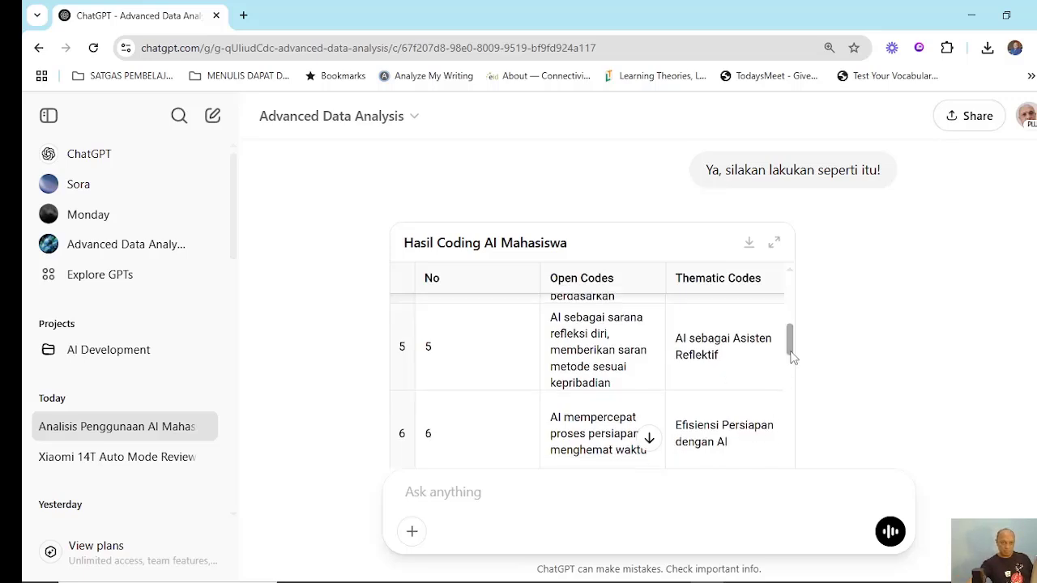
scroll(792, 358, "down", 2)
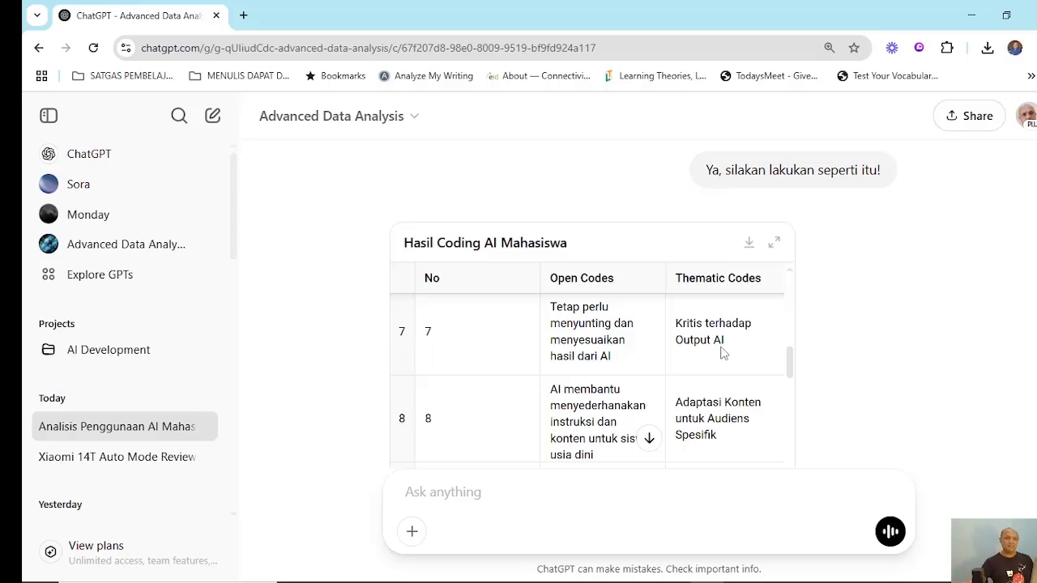
scroll(743, 364, "down", 4)
scroll(747, 365, "down", 8)
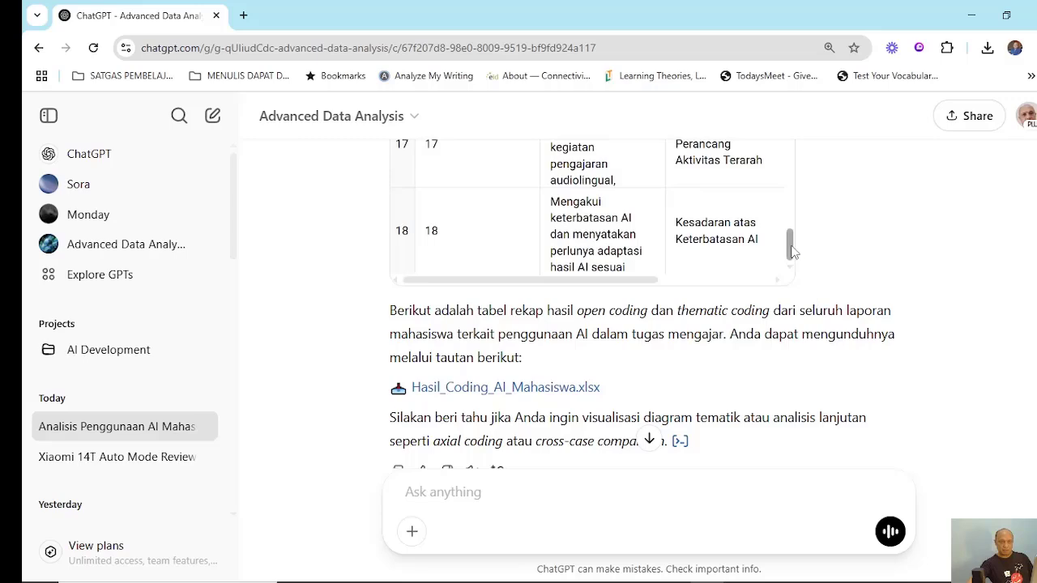
scroll(954, 298, "up", 15)
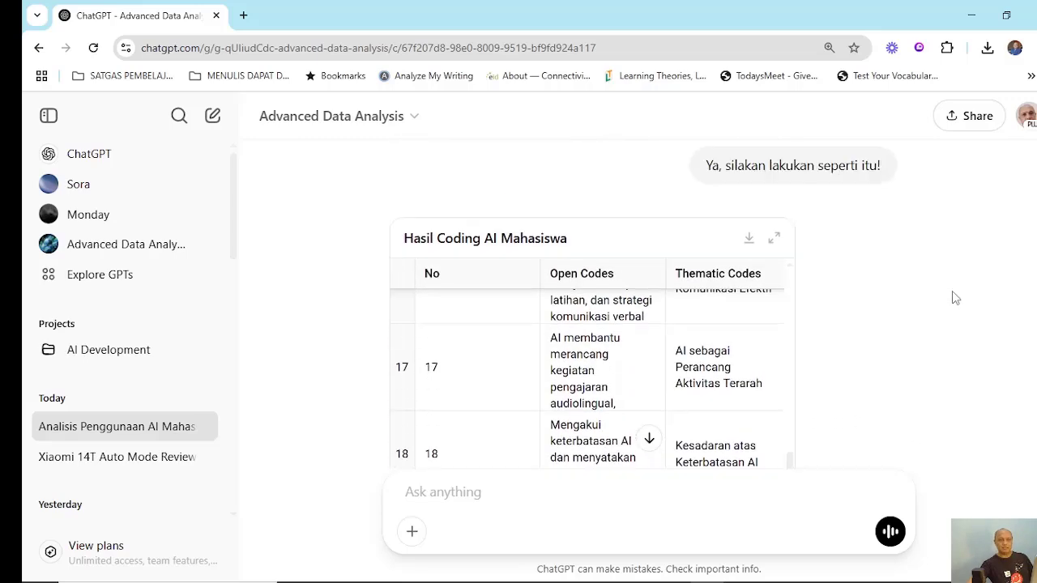